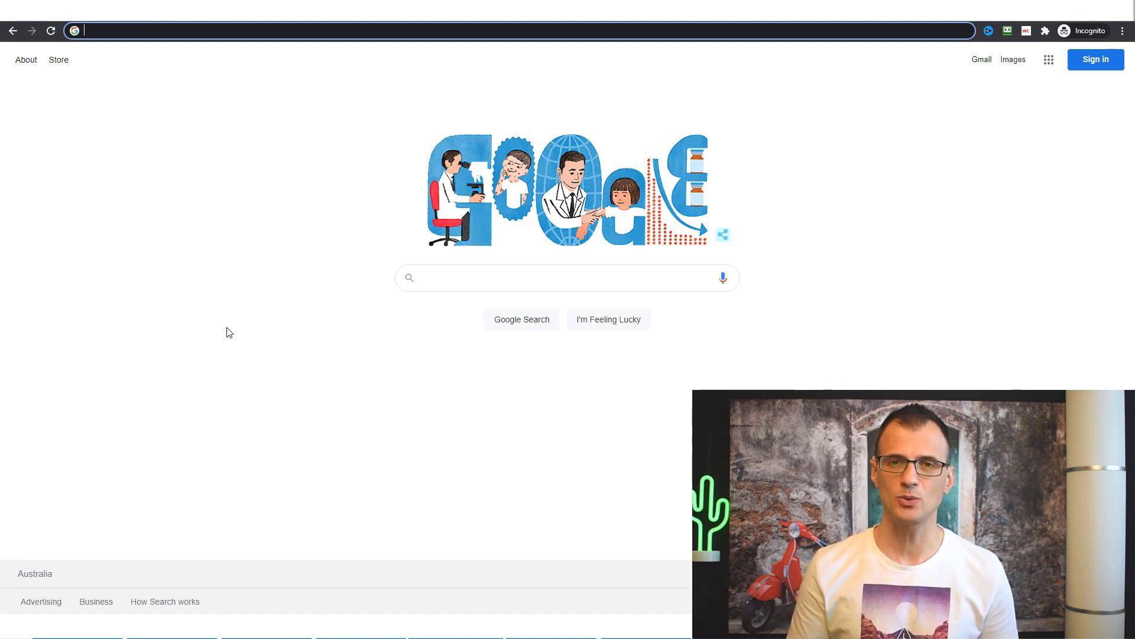
Step: Load youtube.com, sign in to the Google account, and open the avatar menu
text(https://youtube.com/)
key(Return)
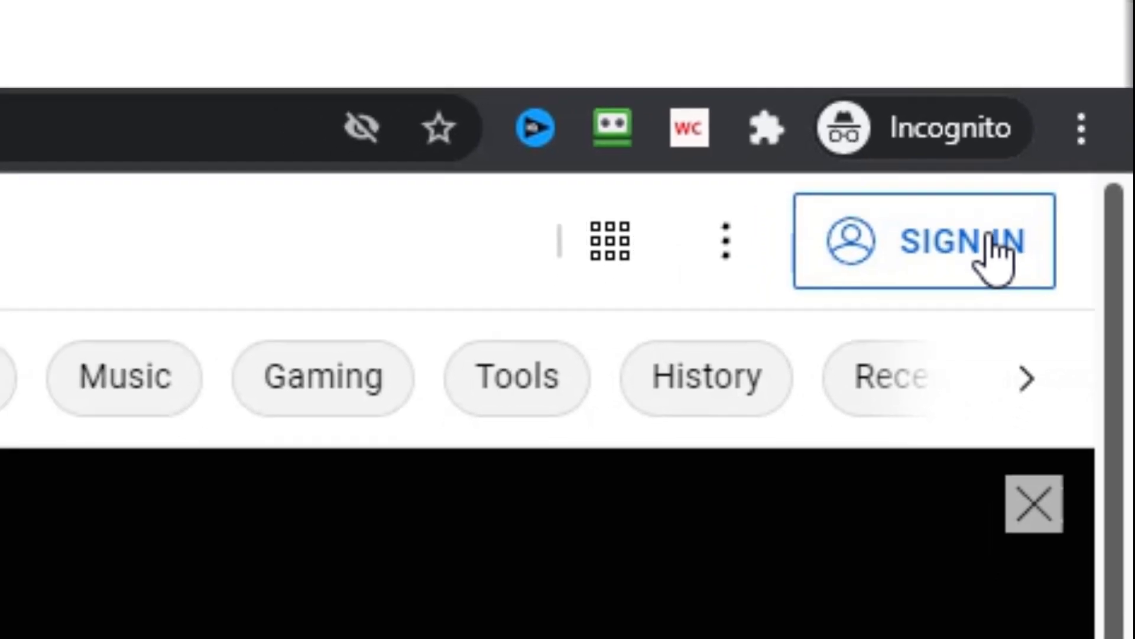
click(994, 260)
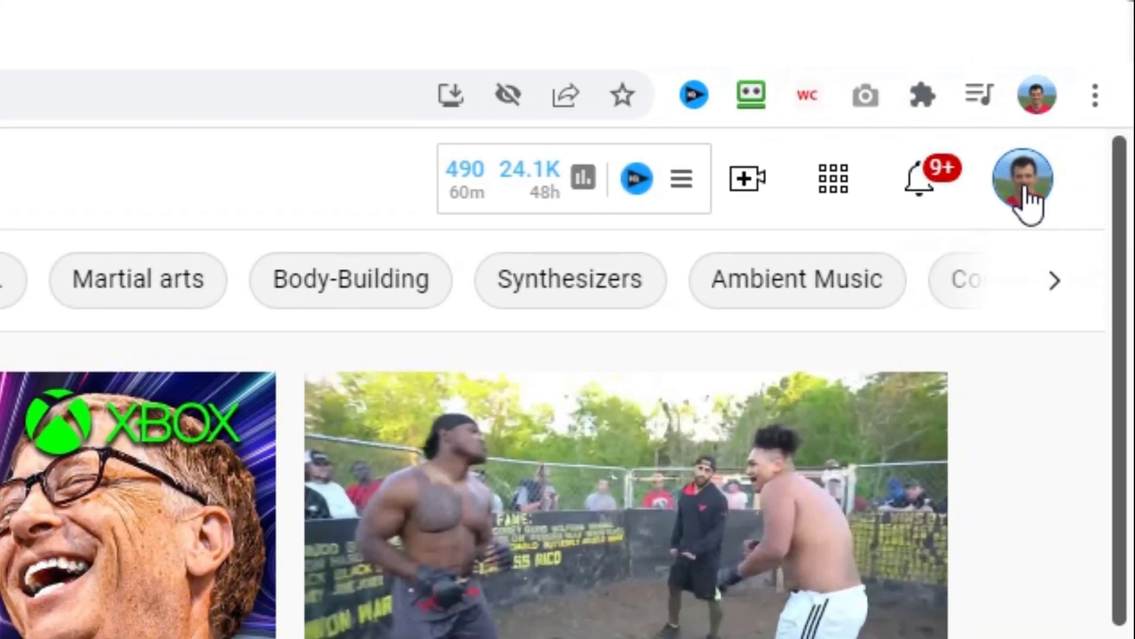
click(1026, 200)
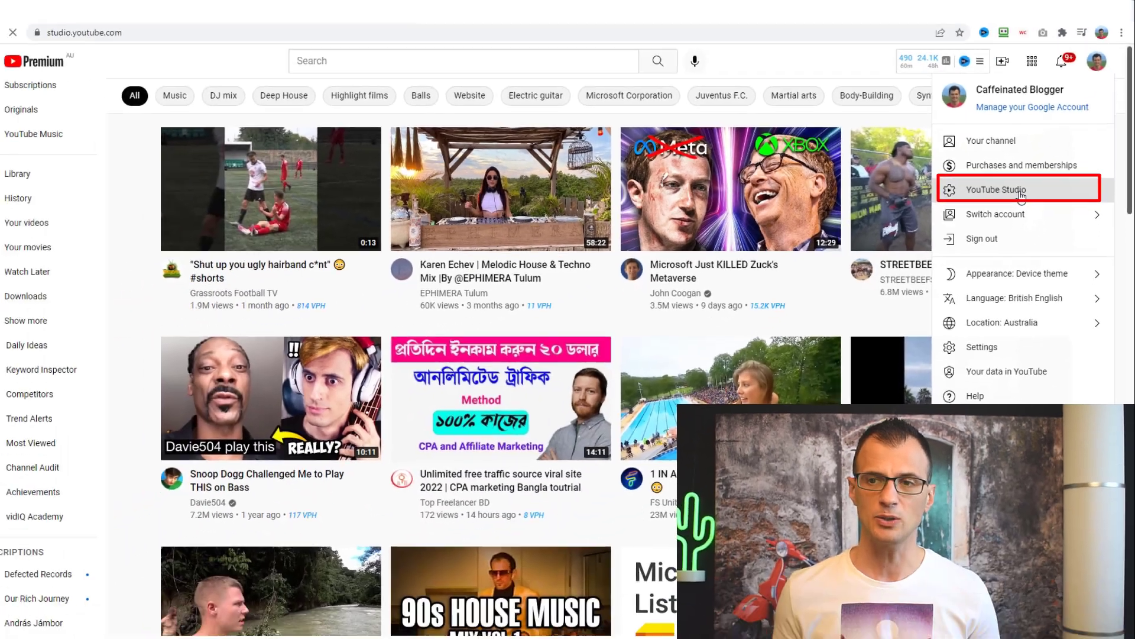
Step: Open YouTube Studio for the channel and show the CREATE menu choices
click(971, 278)
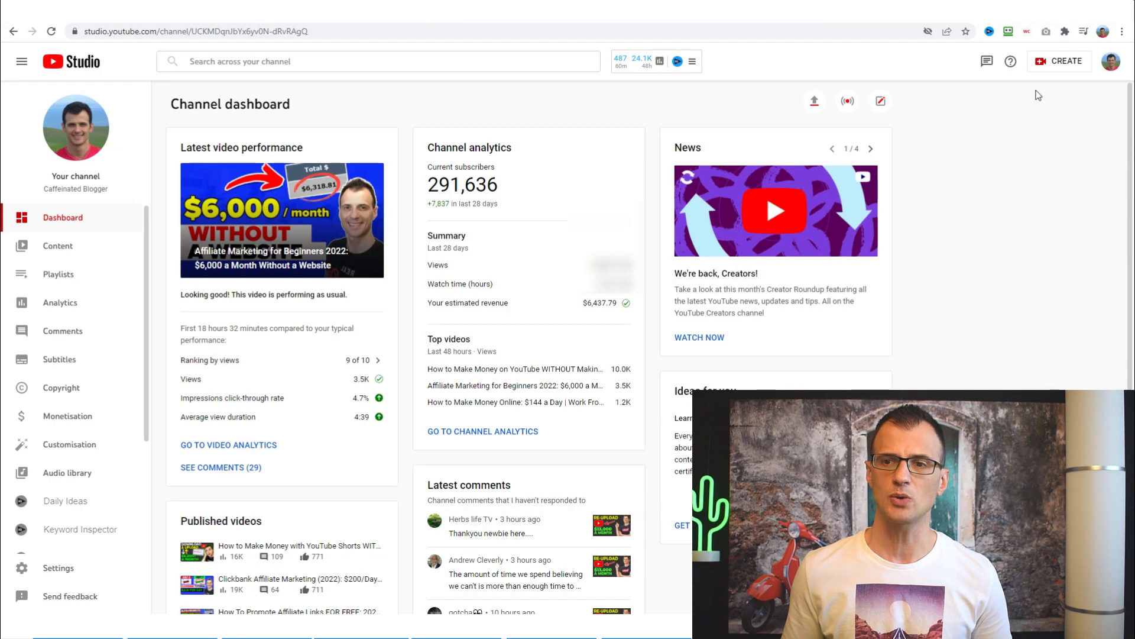
click(1056, 70)
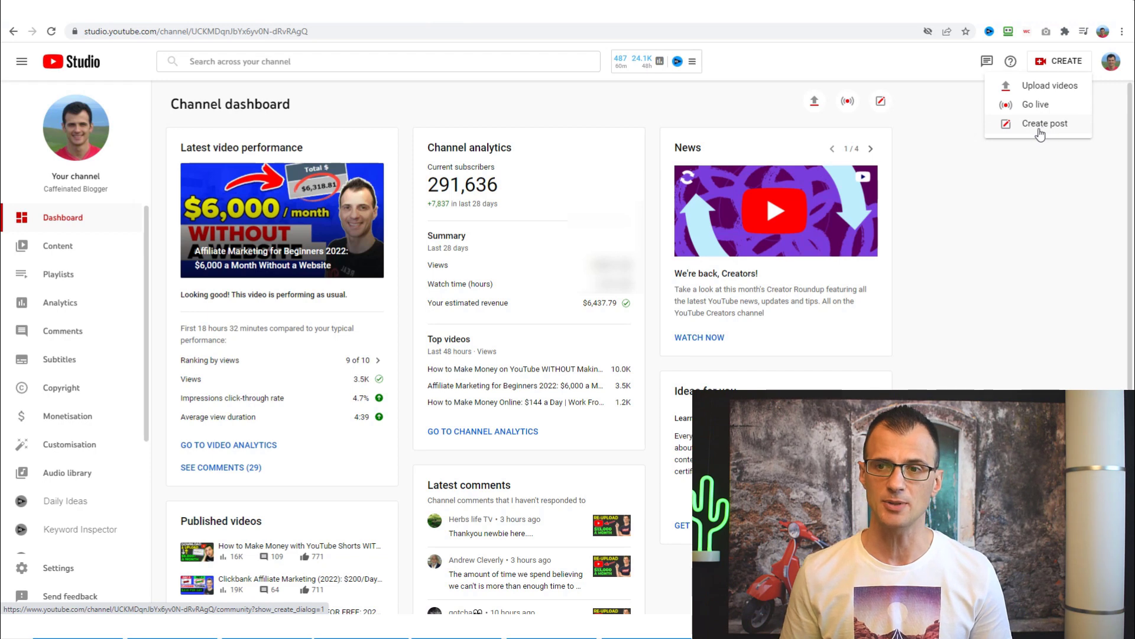
Step: Start a video upload by dragging Example.mp4 from File Explorer into the Upload videos dialog
click(1054, 93)
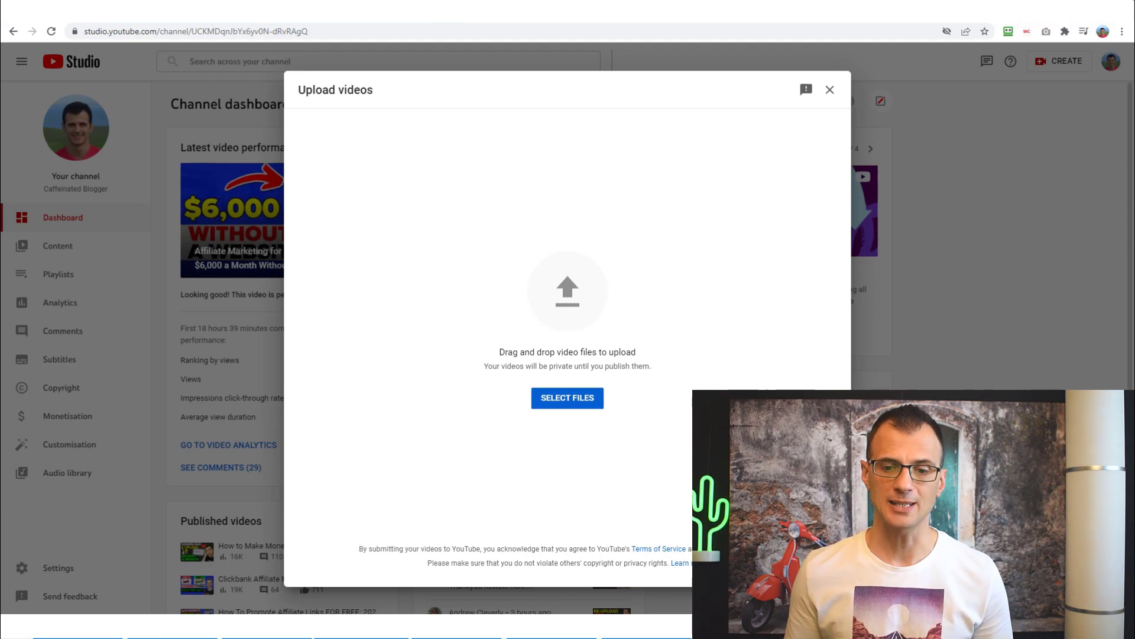
key(alt+Tab)
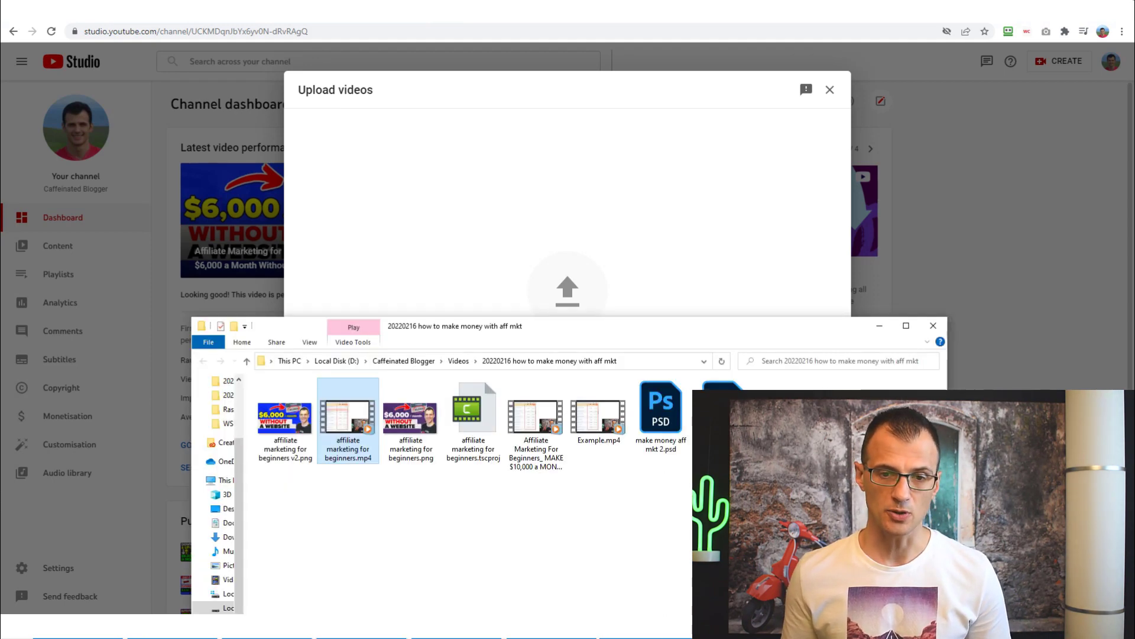
click(618, 551)
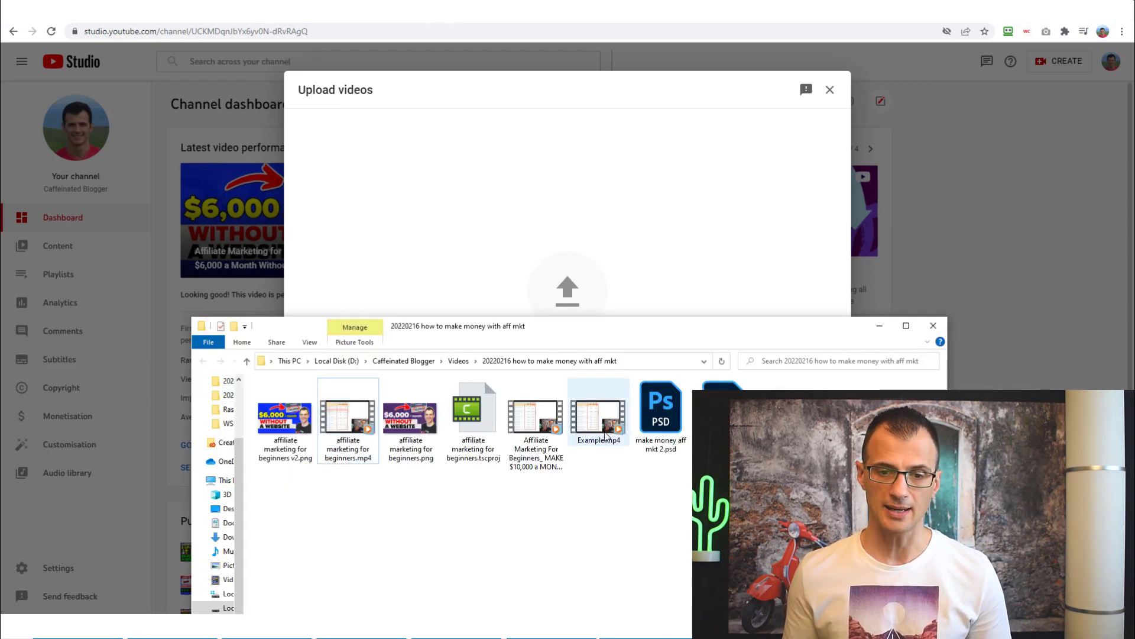
drag(595, 427, 567, 243)
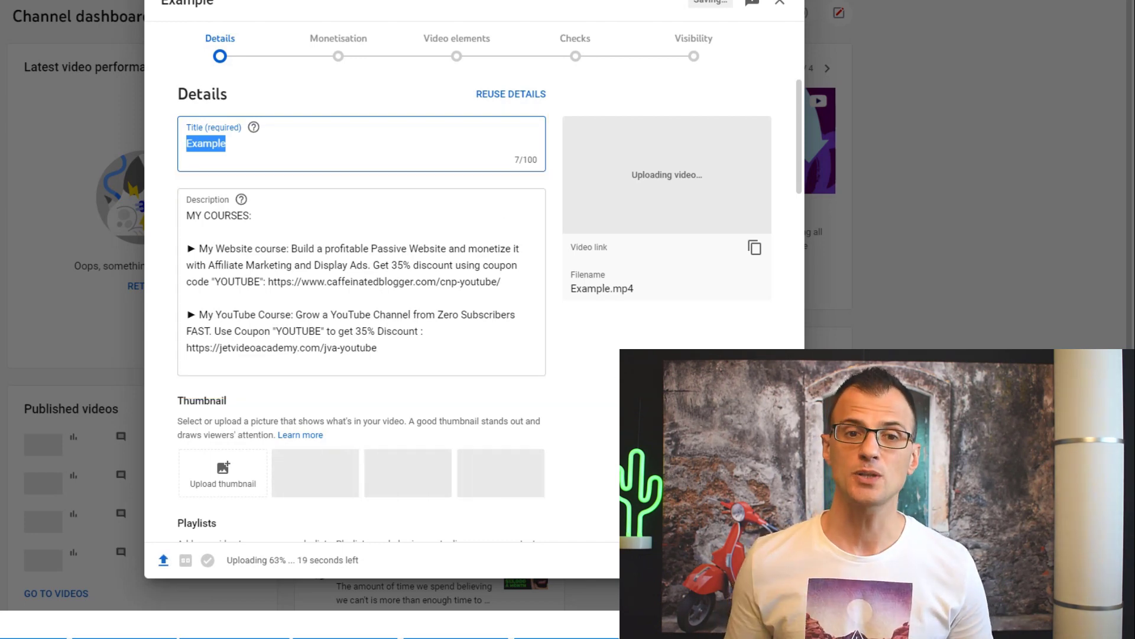
Step: Select the default title 'Example' in the Title field
click(283, 142)
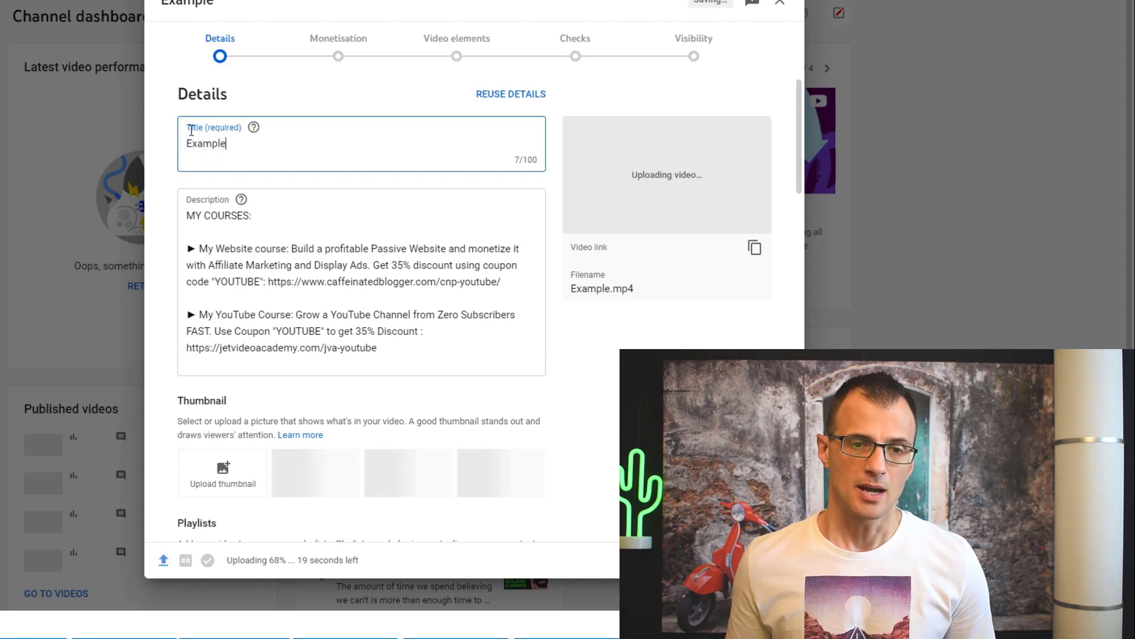
double_click(212, 137)
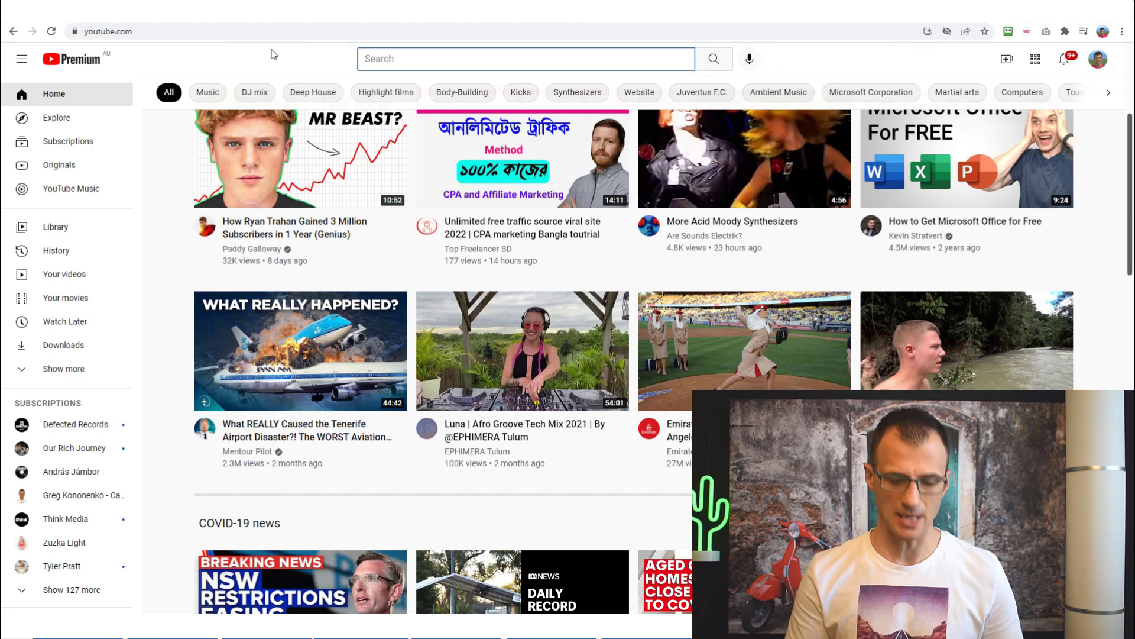
Step: Search YouTube for 'how to upload' to review the suggestions
text(how to upload)
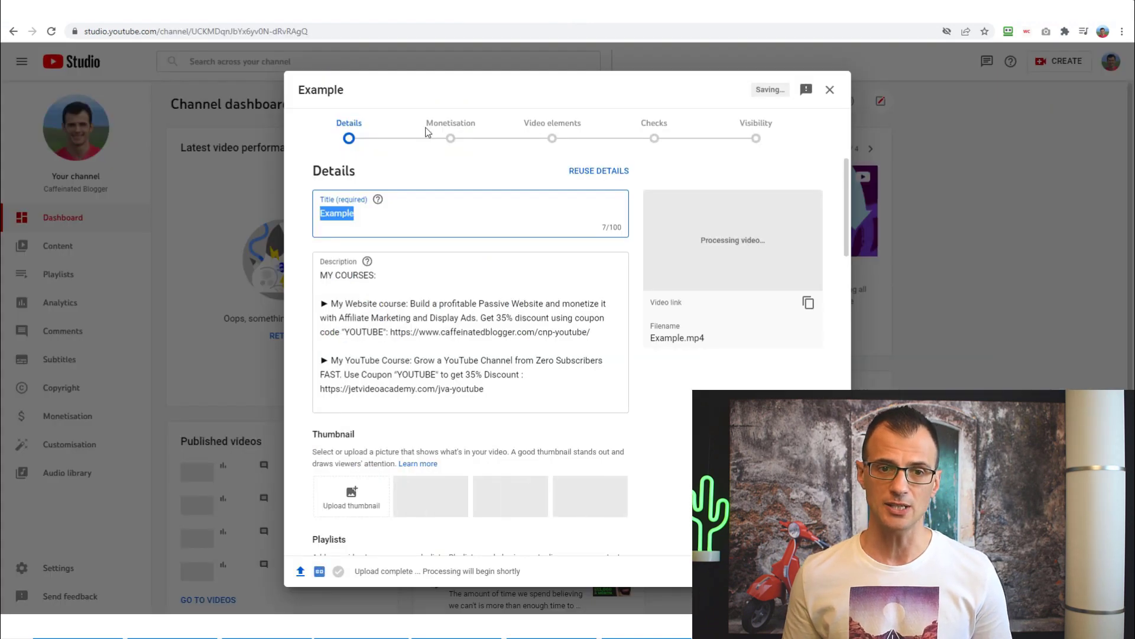
Step: Replace the title 'Example' with 'Affiliate Marketing For Beginners:'
click(381, 214)
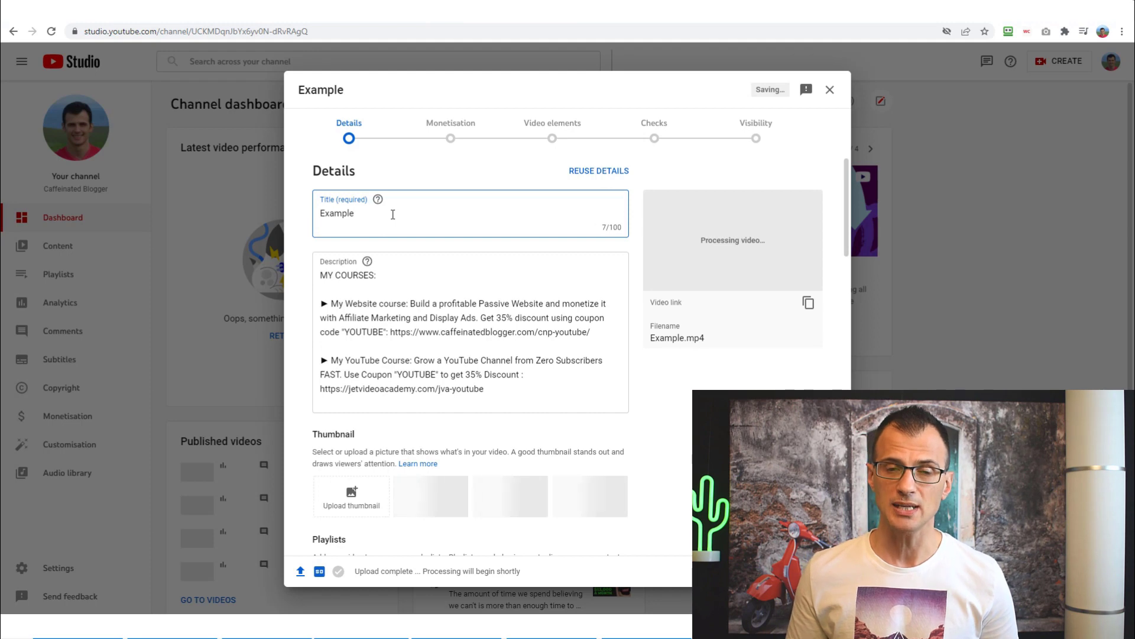
key(ctrl+a)
text(Affiliate)
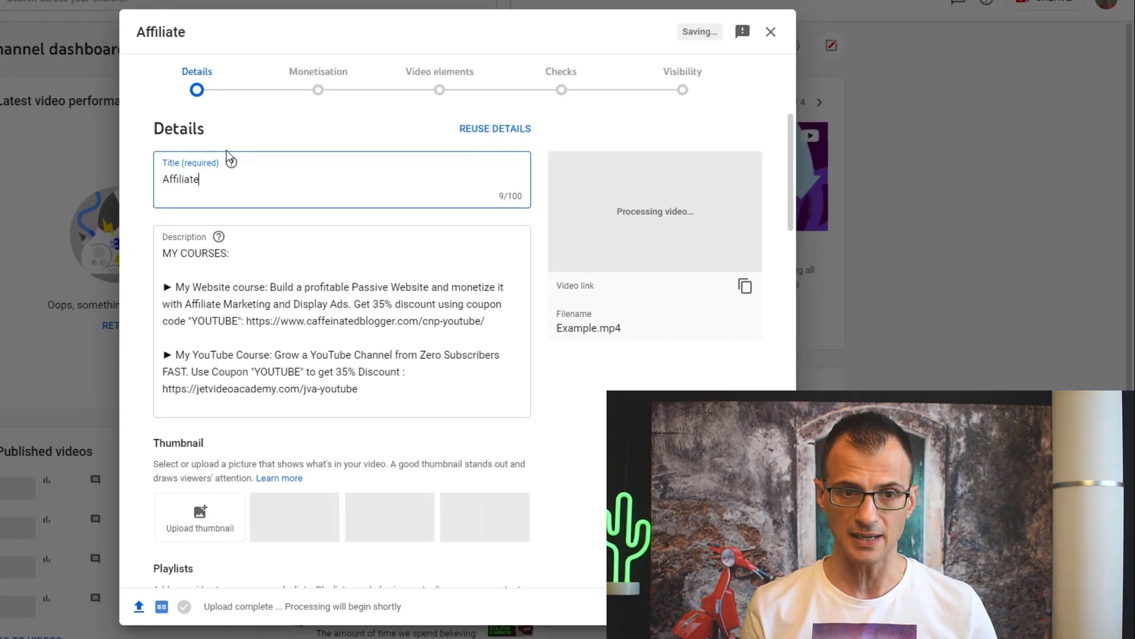
text( Marketing For B)
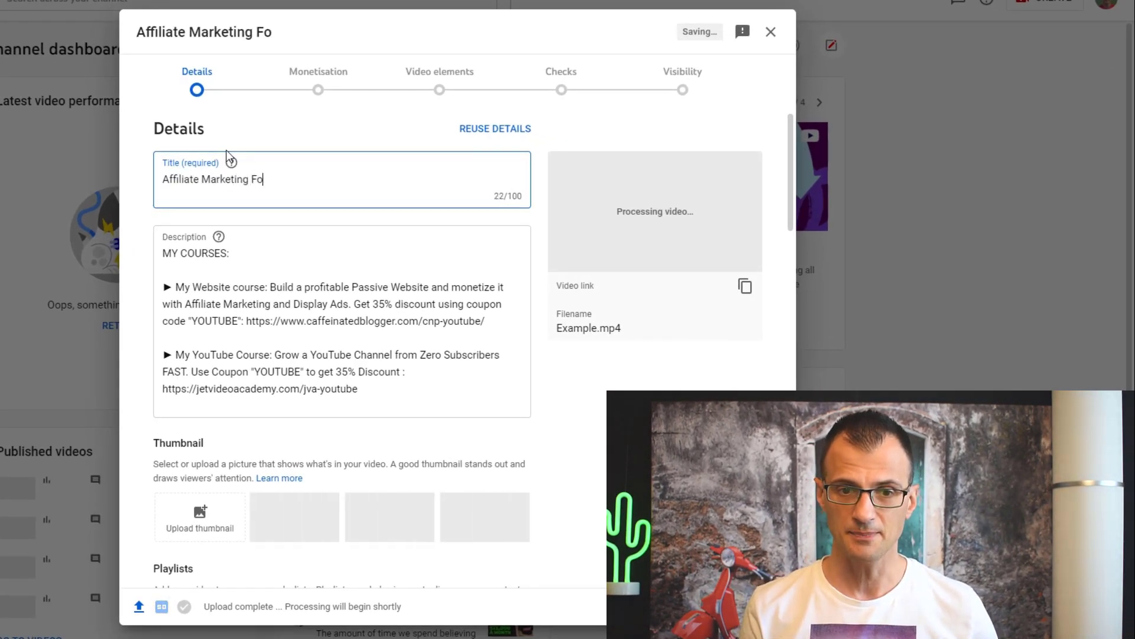
text(eginners:)
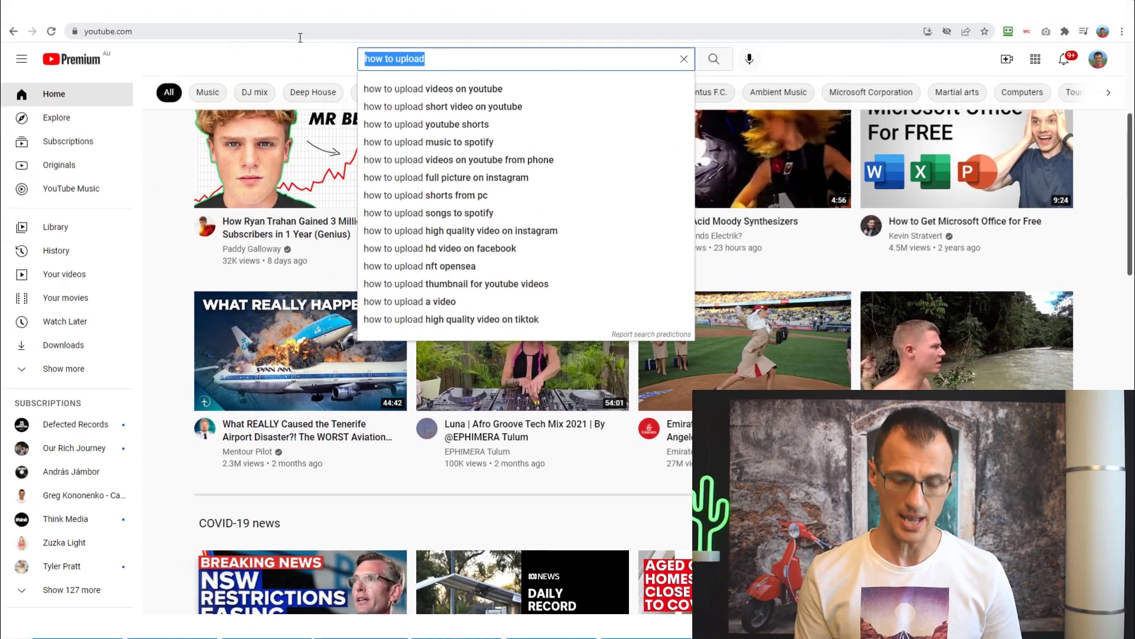
Step: Enter 'affiliate marketing' in the YouTube search box to view its suggestions
text(aff)
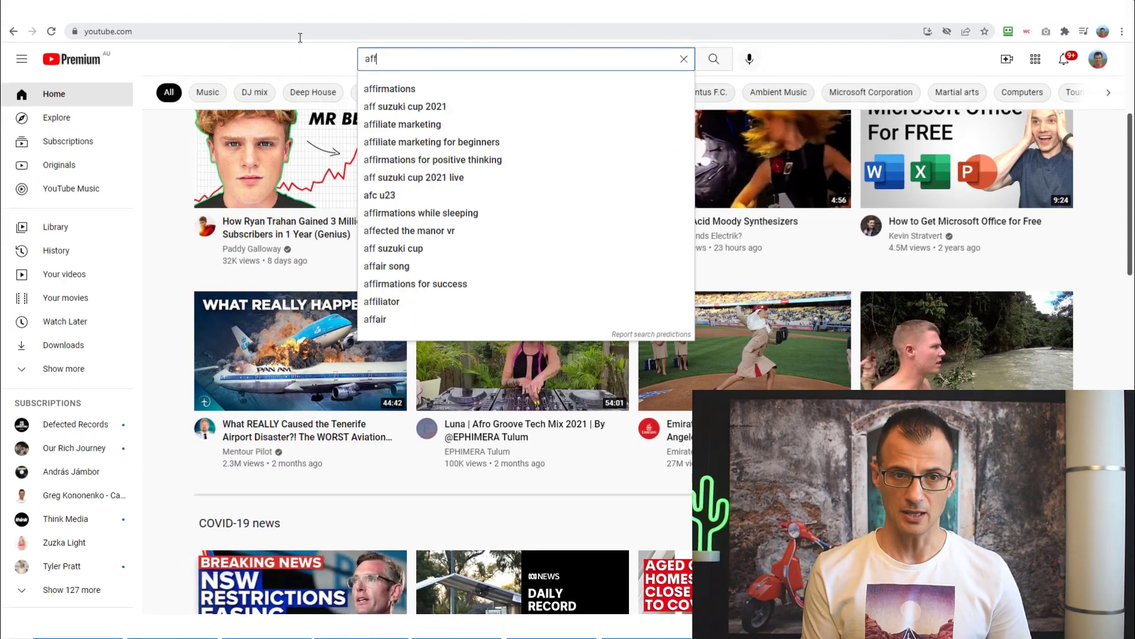
text(iliate marketing)
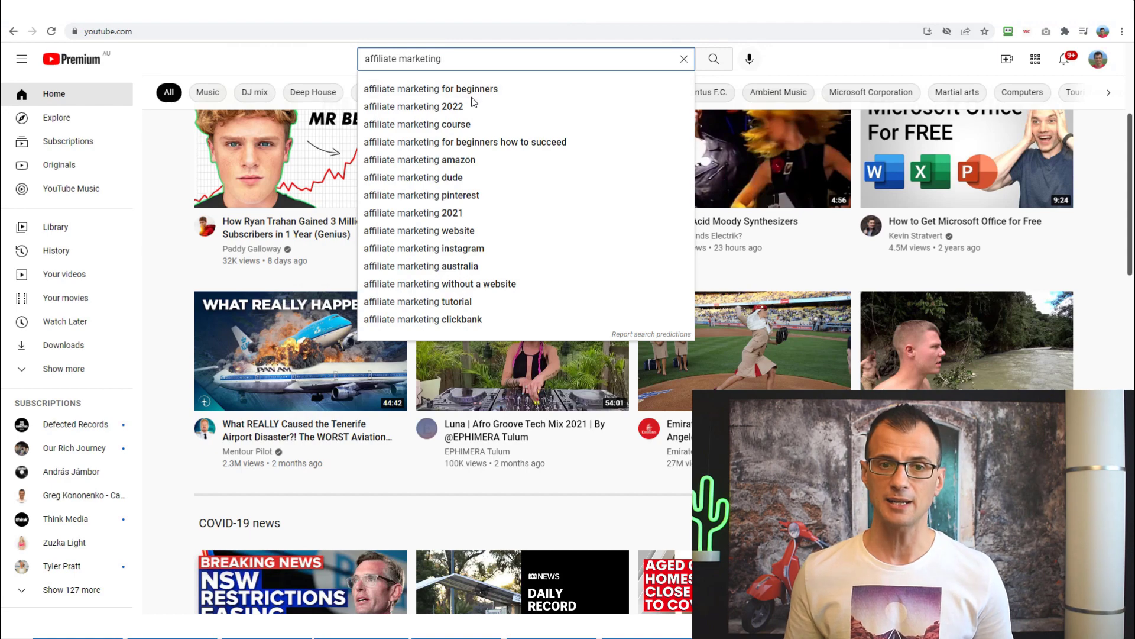
key(BackSpace)
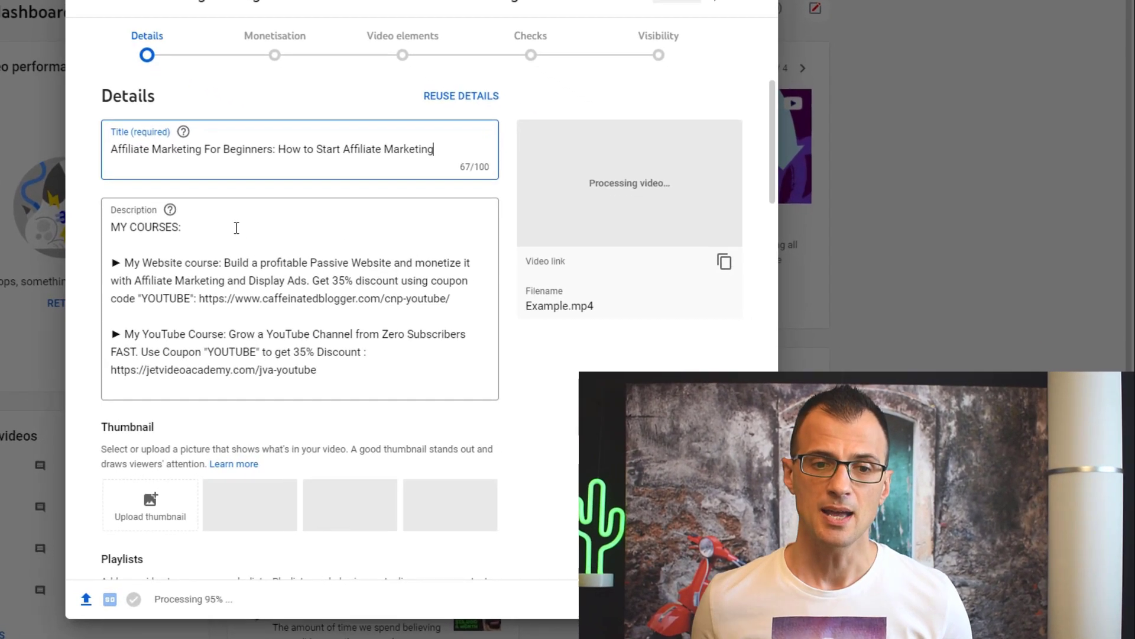
Step: Select and delete the old course-links text in the Description box
click(241, 226)
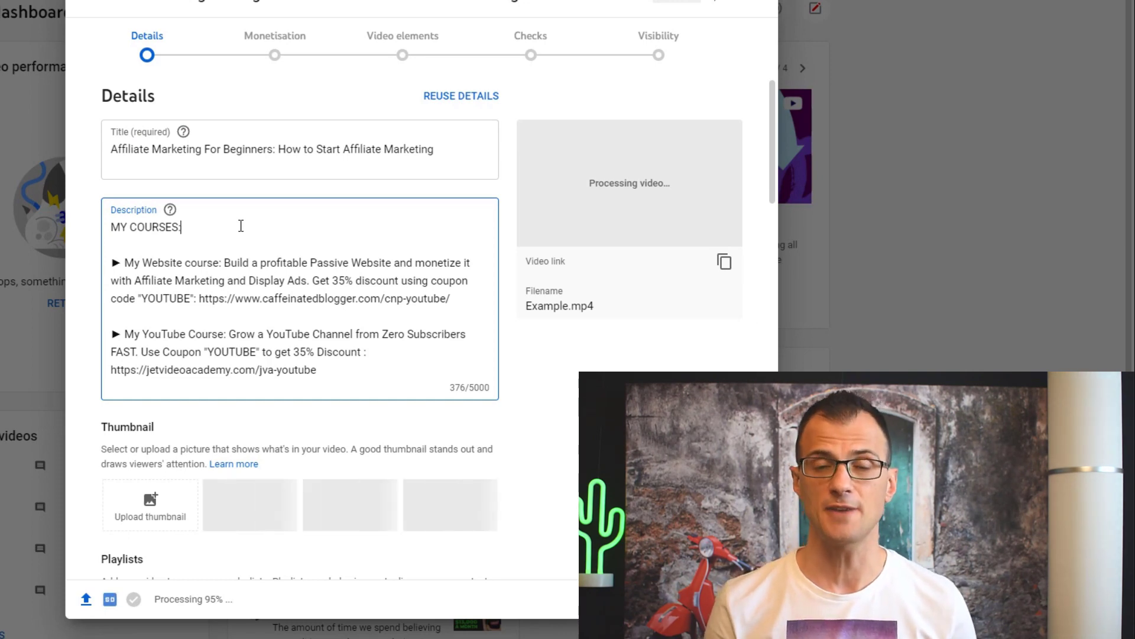
click(332, 353)
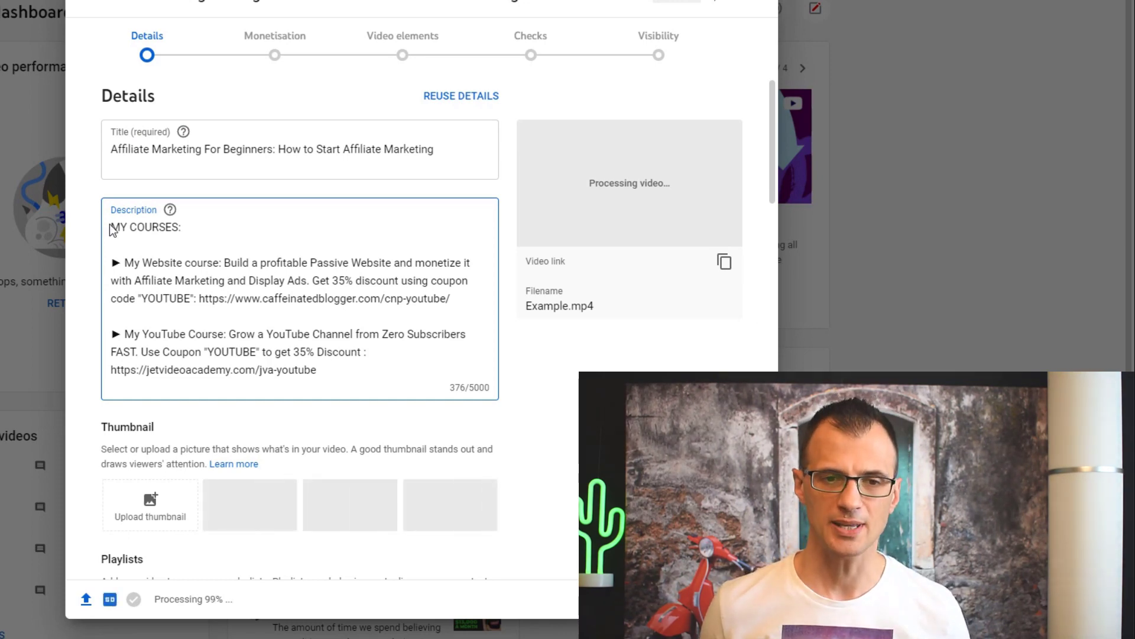
drag(113, 224, 319, 371)
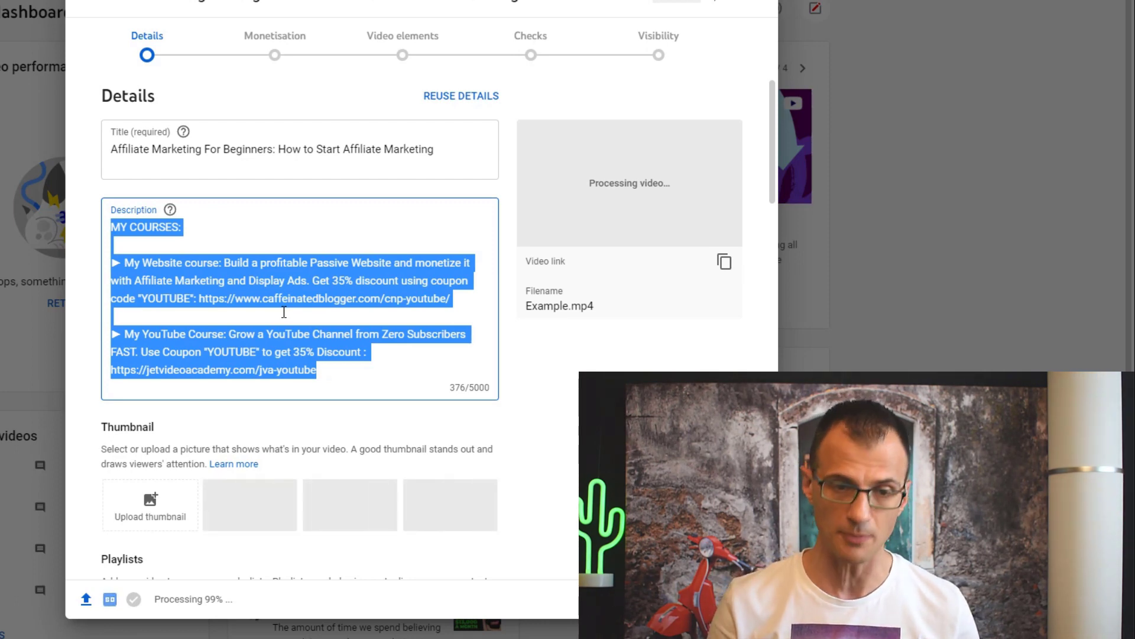
key(Delete)
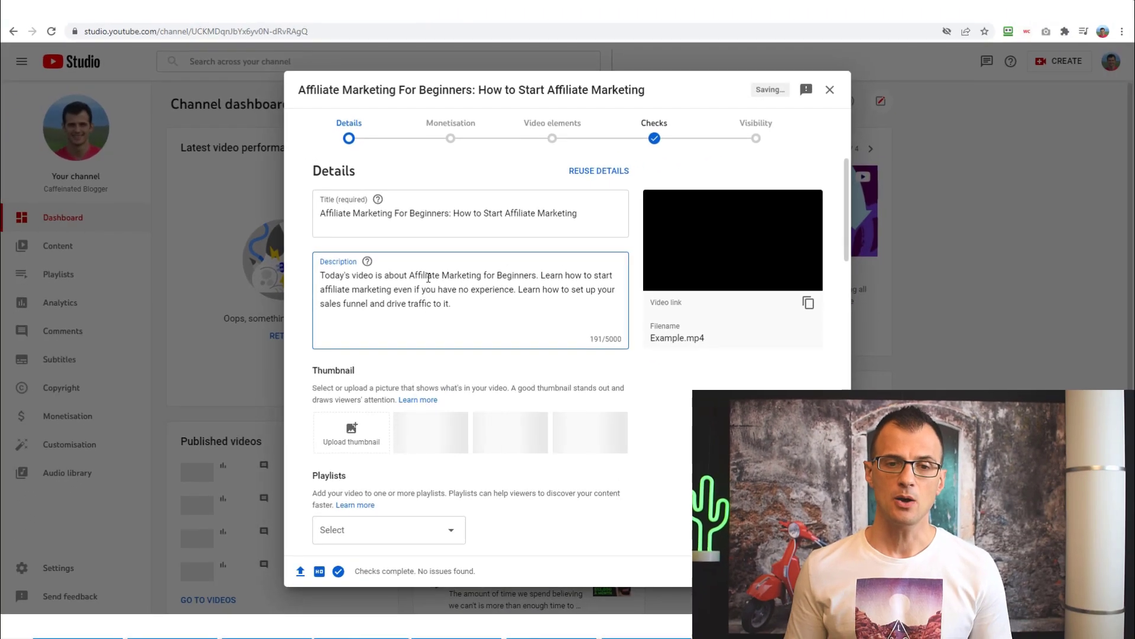
Step: Highlight 'Affiliate Marketing for Beginners' and the middle sentence of the description
double_click(428, 276)
drag(429, 277, 536, 275)
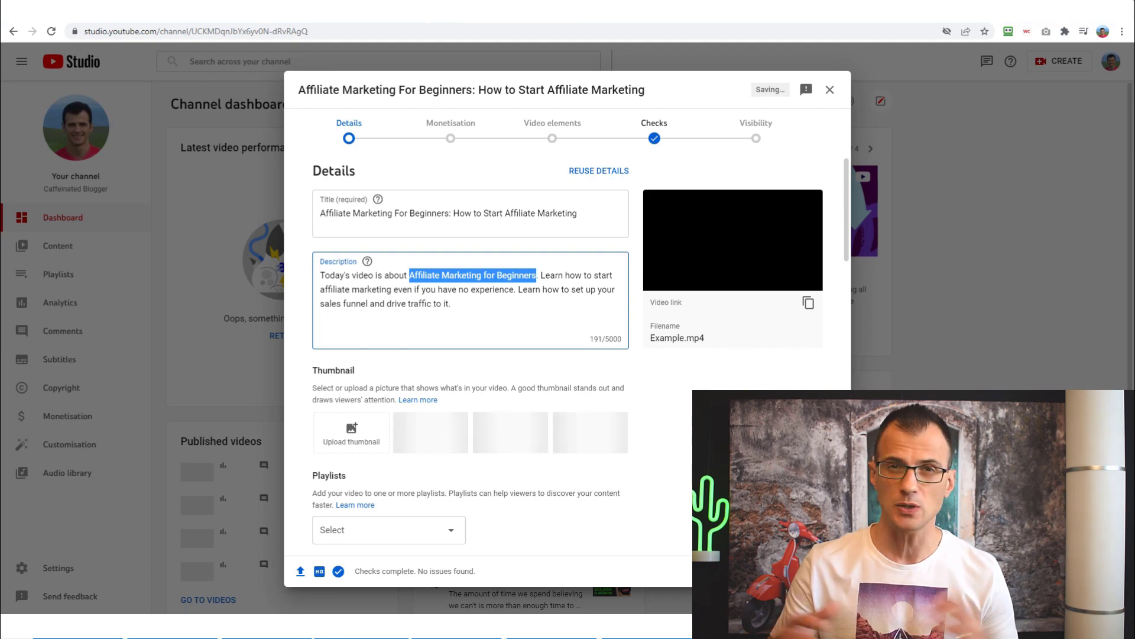
double_click(551, 274)
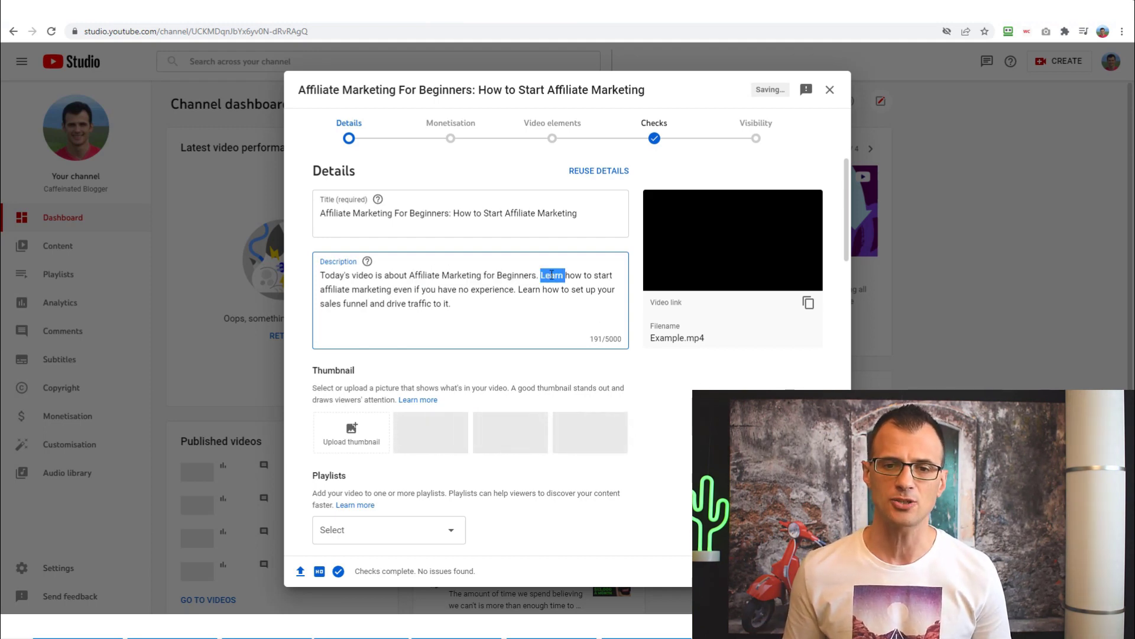
drag(537, 278, 553, 288)
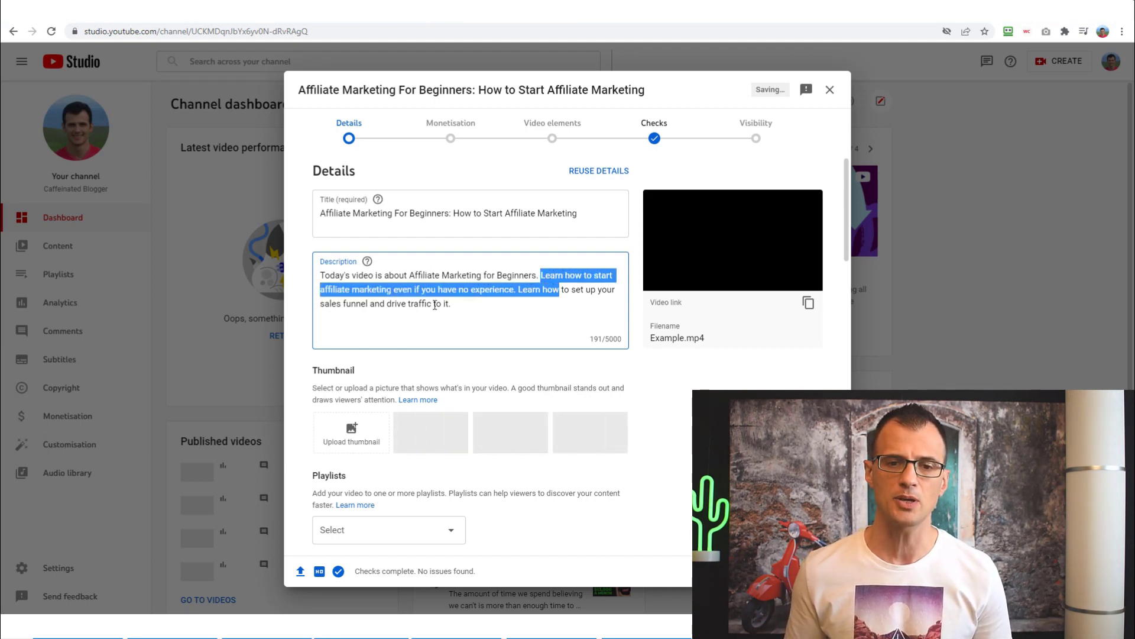
Step: Add blank lines after the final description sentence, bringing it to 194 characters
click(480, 310)
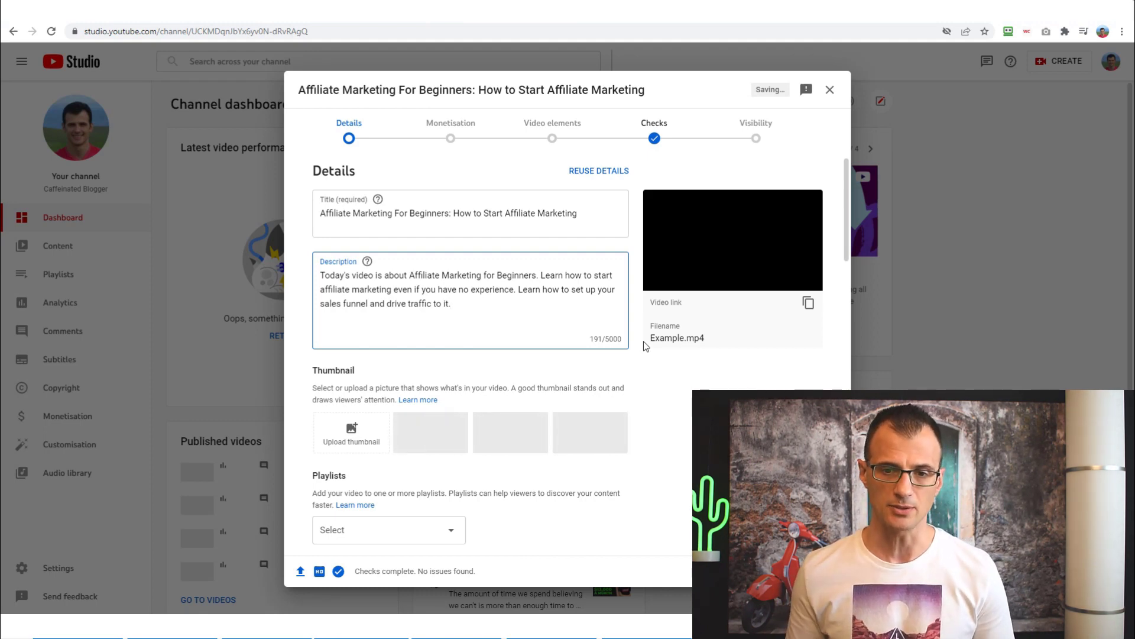
key(Return)
key(Return)
key(Return)
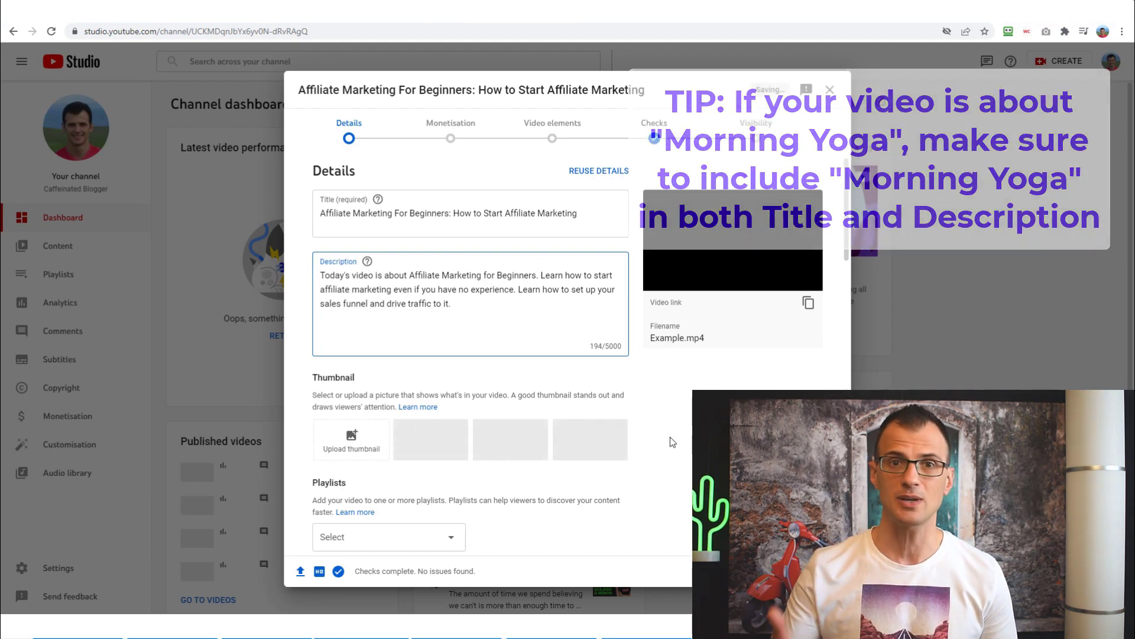
scroll(364, 362, down, 2)
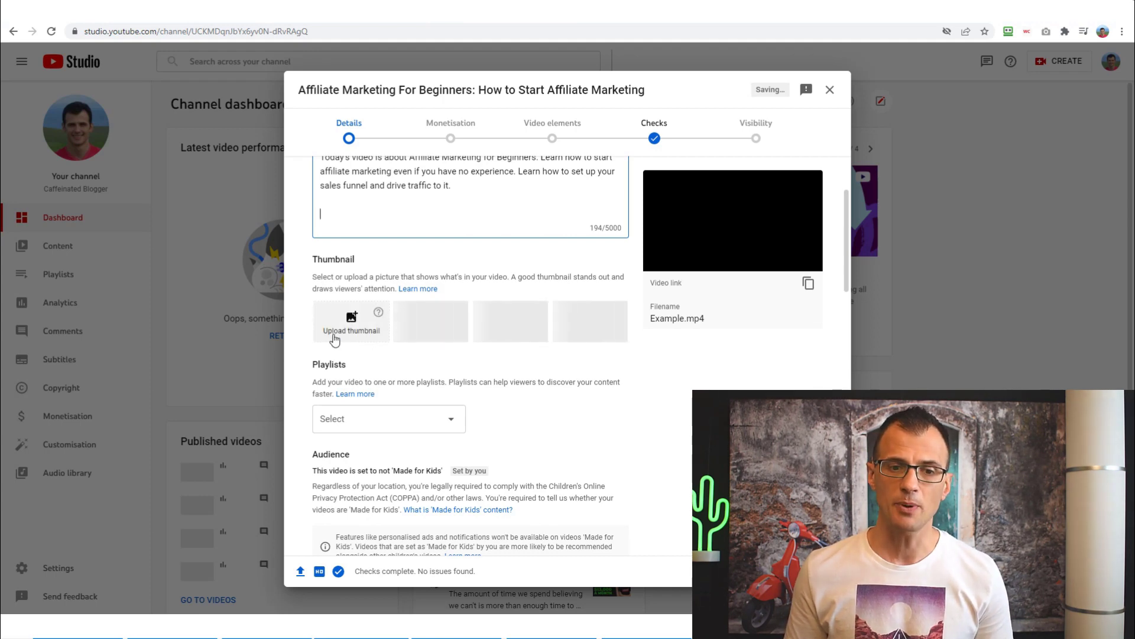
Step: Set the custom thumbnail to 'affiliate marketing for beginners v2.png'
click(334, 337)
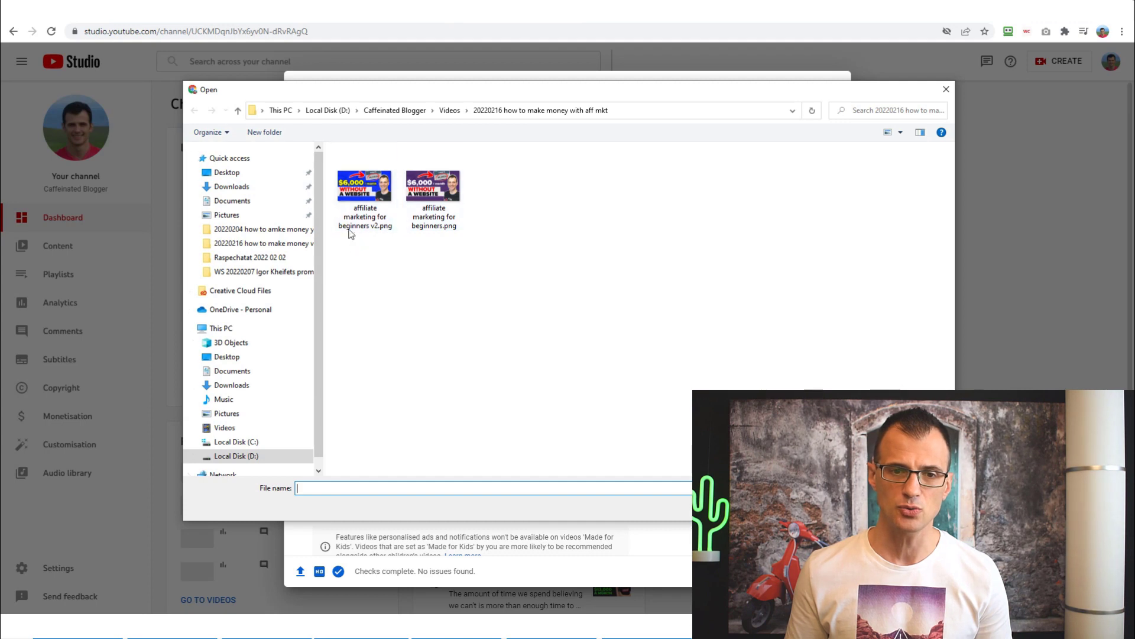
double_click(365, 195)
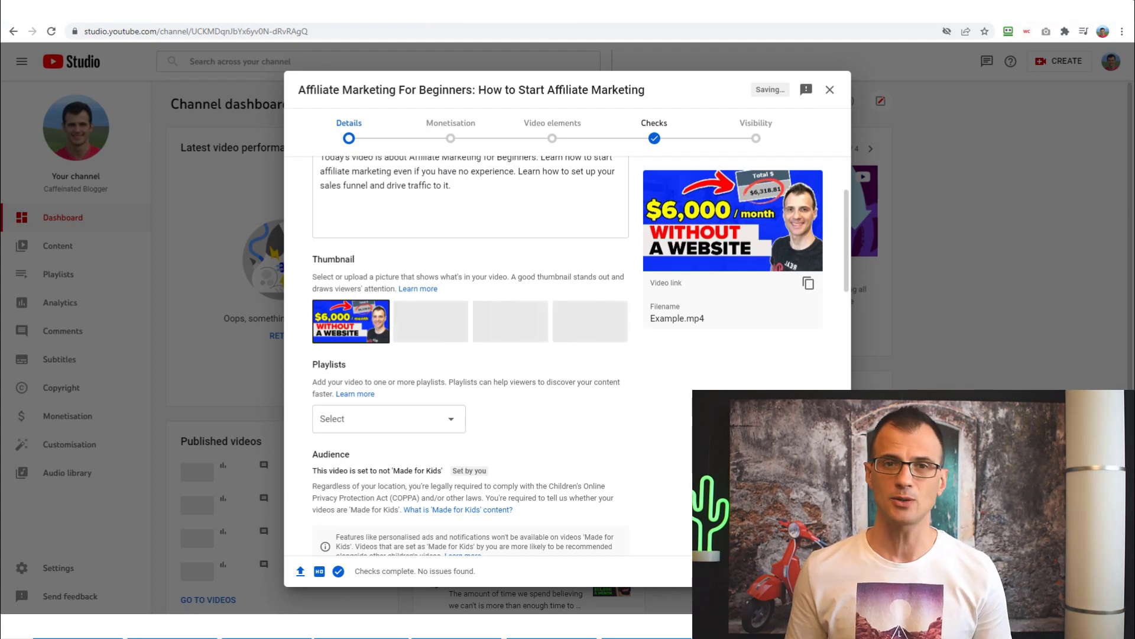
scroll(470, 355, down, 3)
scroll(339, 238, up, 2)
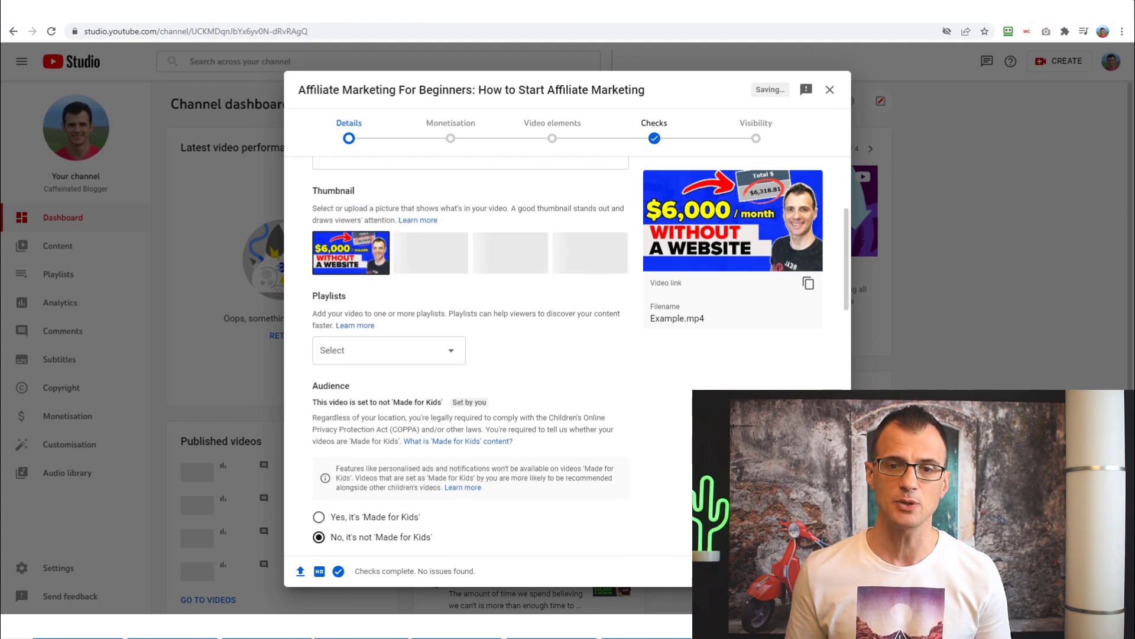
scroll(339, 239, down, 2)
click(397, 243)
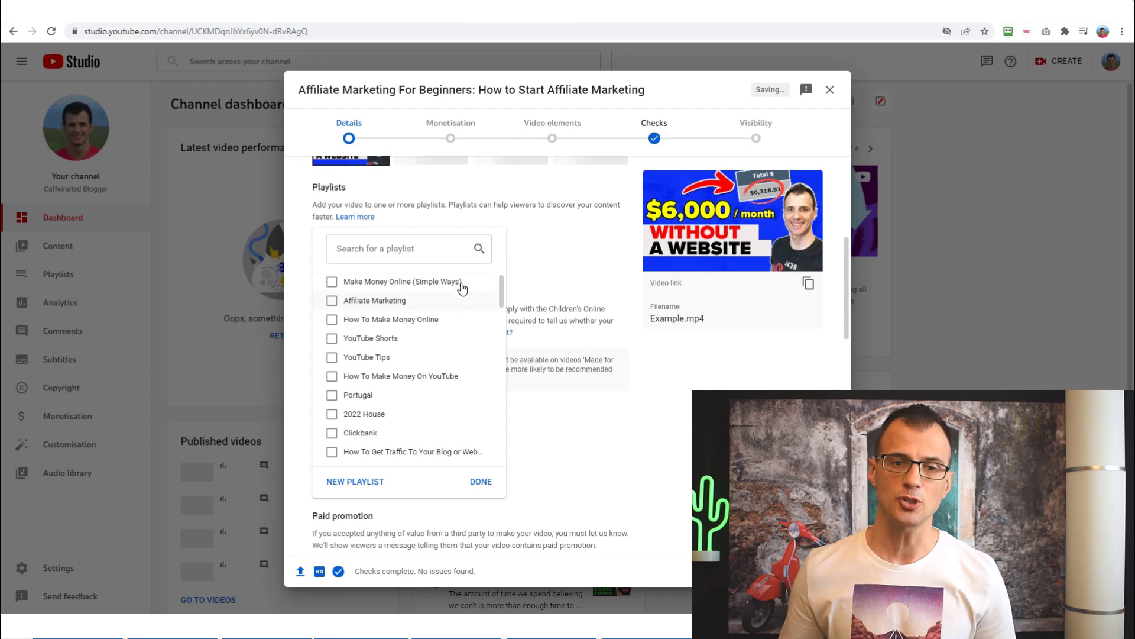
Step: Add the video to the Affiliate Marketing and How To Make Money On YouTube playlists
click(369, 304)
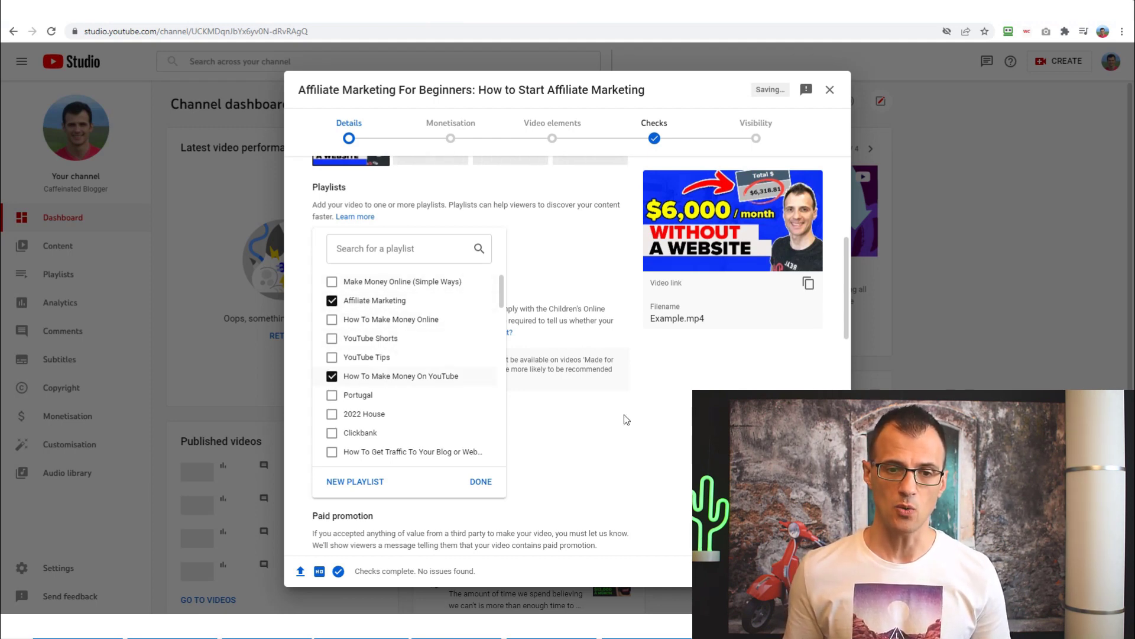
click(481, 481)
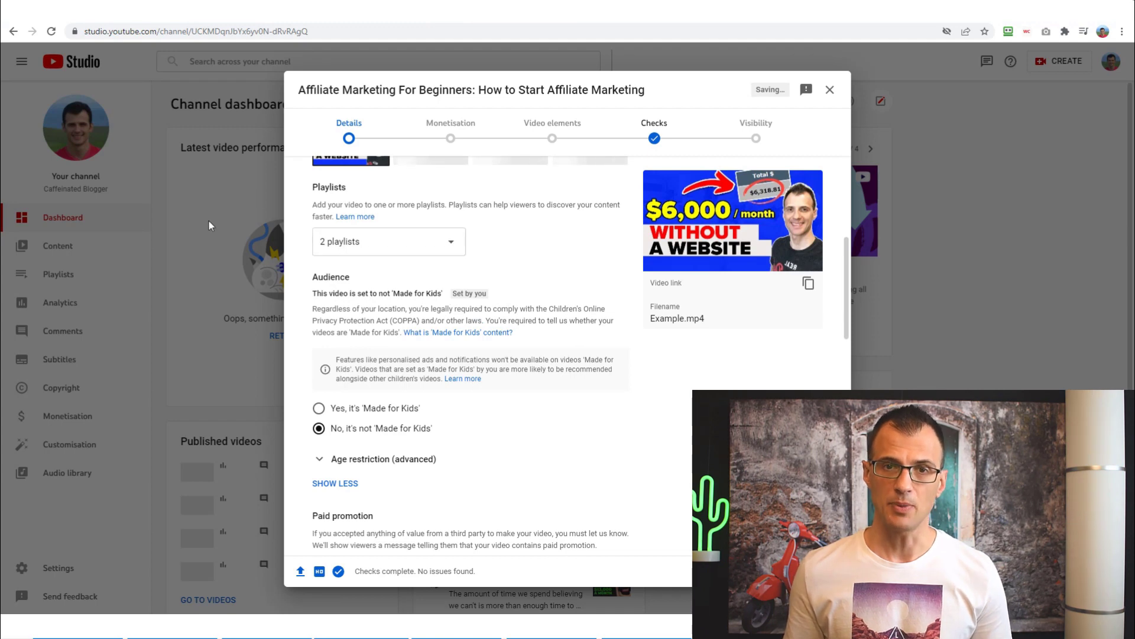
scroll(573, 315, down, 4)
scroll(573, 315, up, 2)
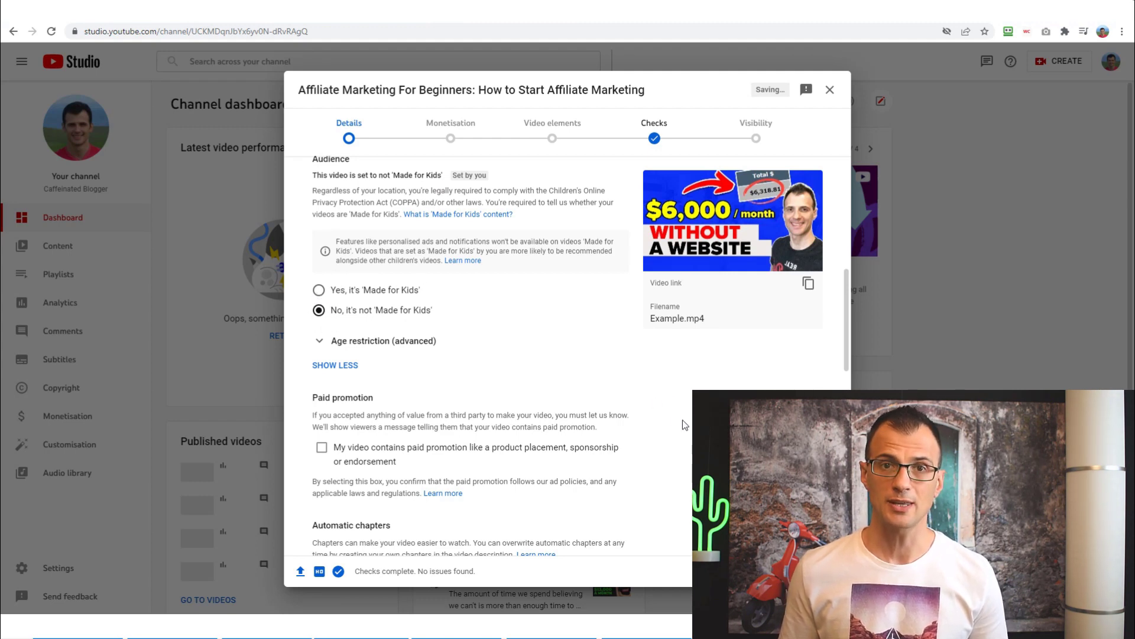
scroll(650, 396, down, 3)
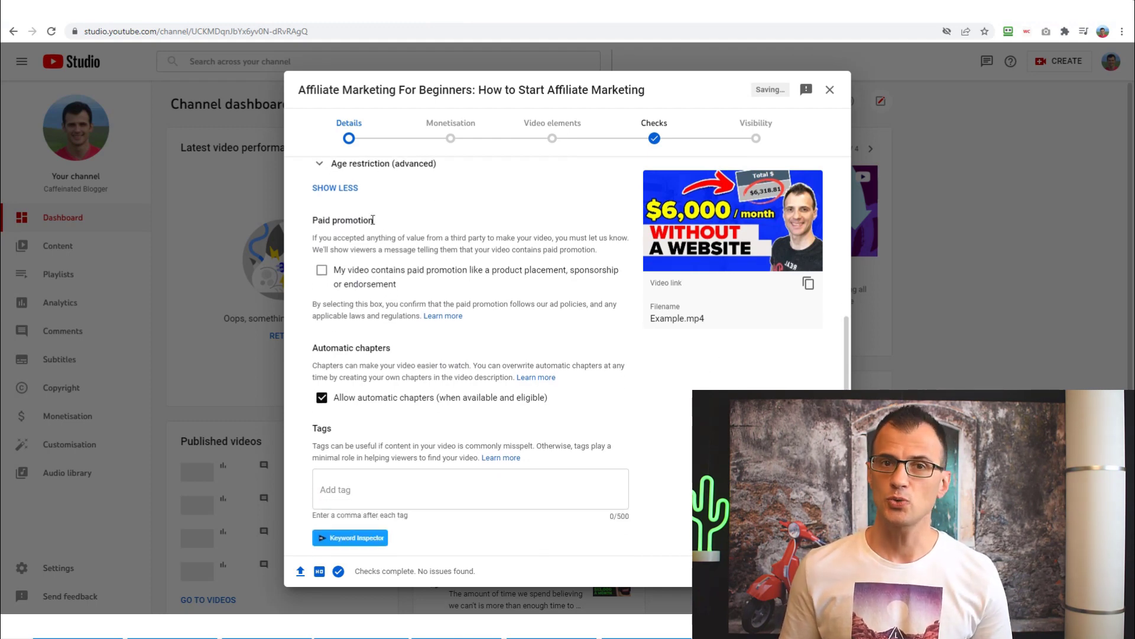
scroll(384, 228, down, 2)
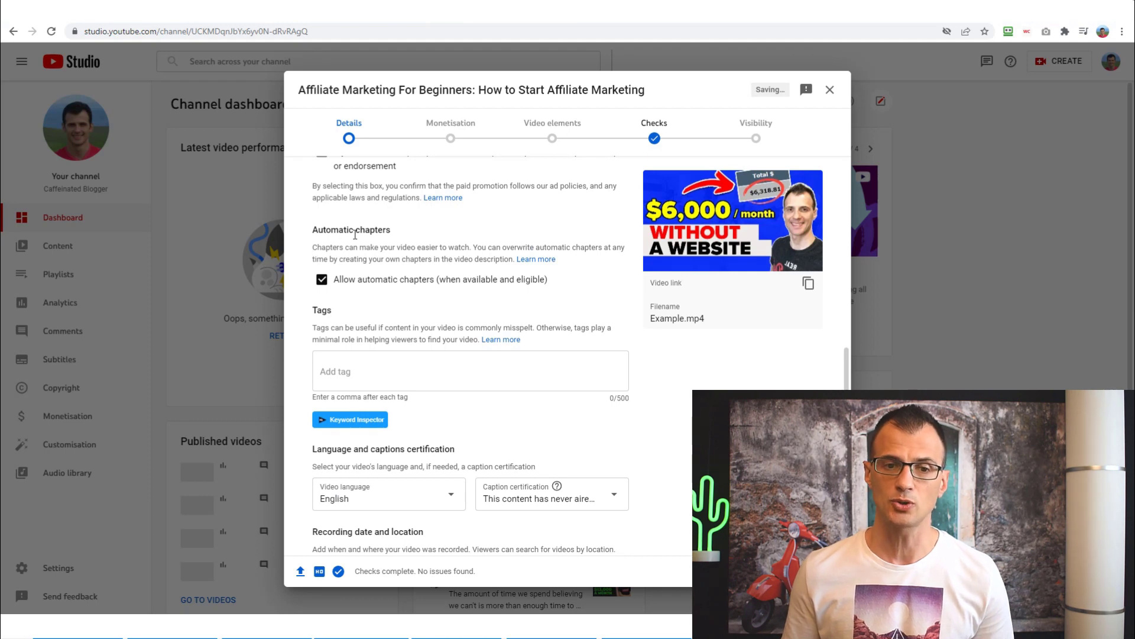
scroll(377, 367, down, 2)
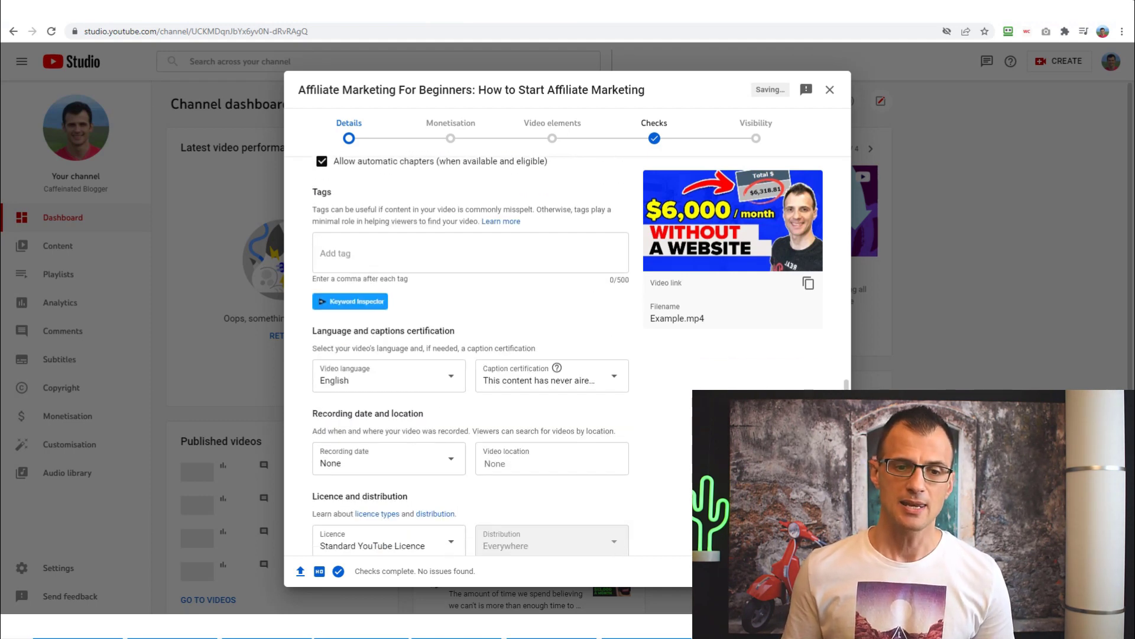
click(381, 256)
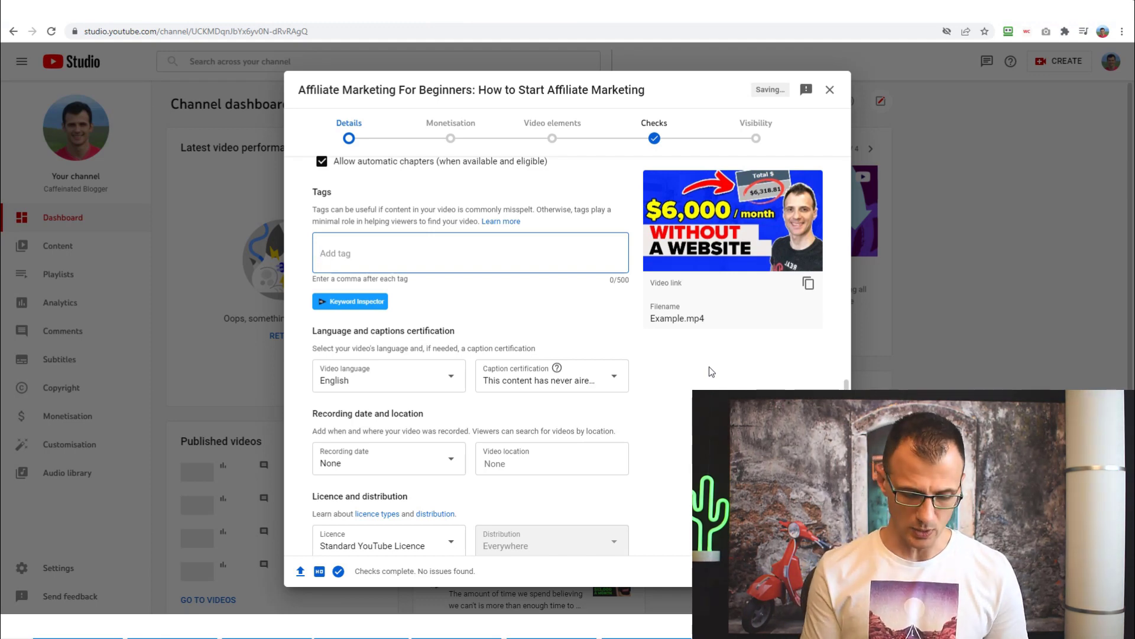
Step: Add the tags 'affiliate marketing for beginners' and 'affiliate marketing', using 57/500 characters
text(affiliate marketing for)
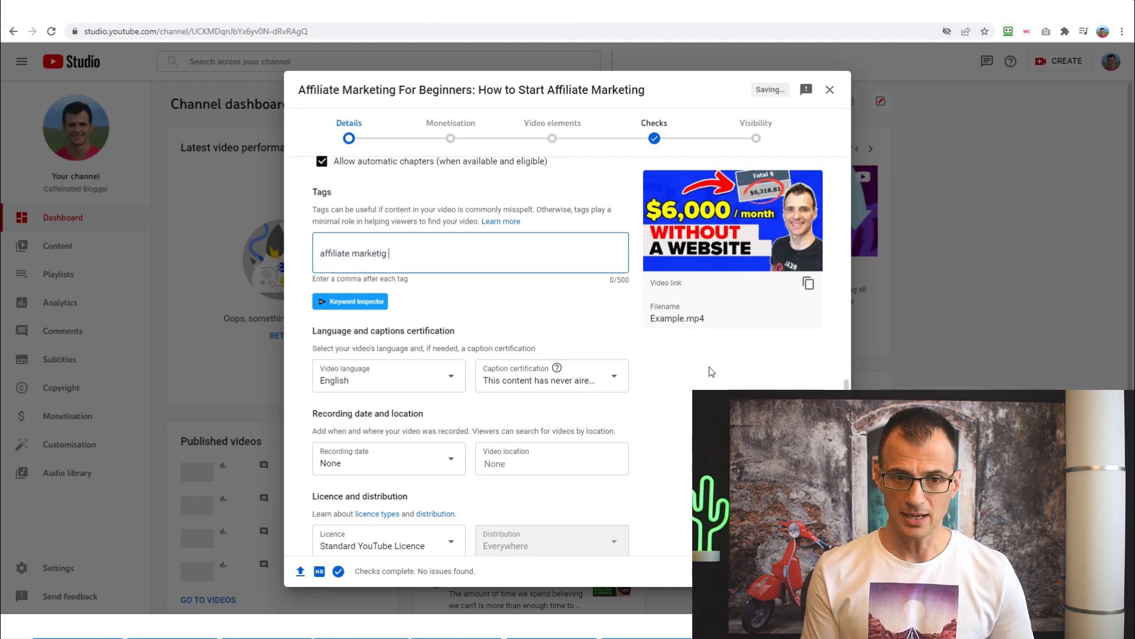
text( beginners)
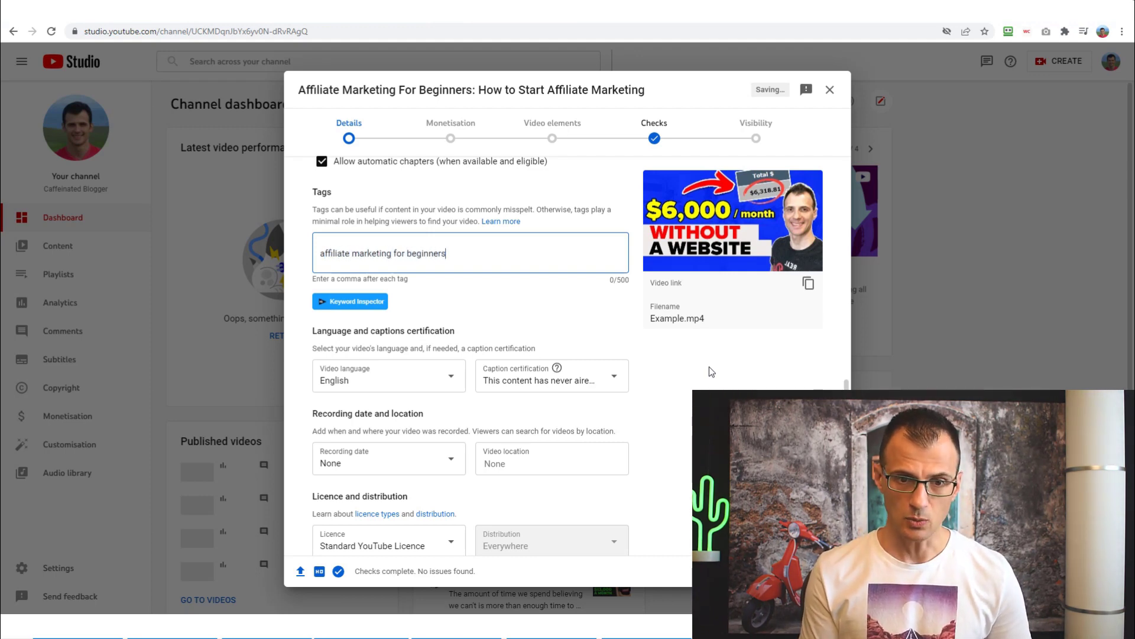
key(Return)
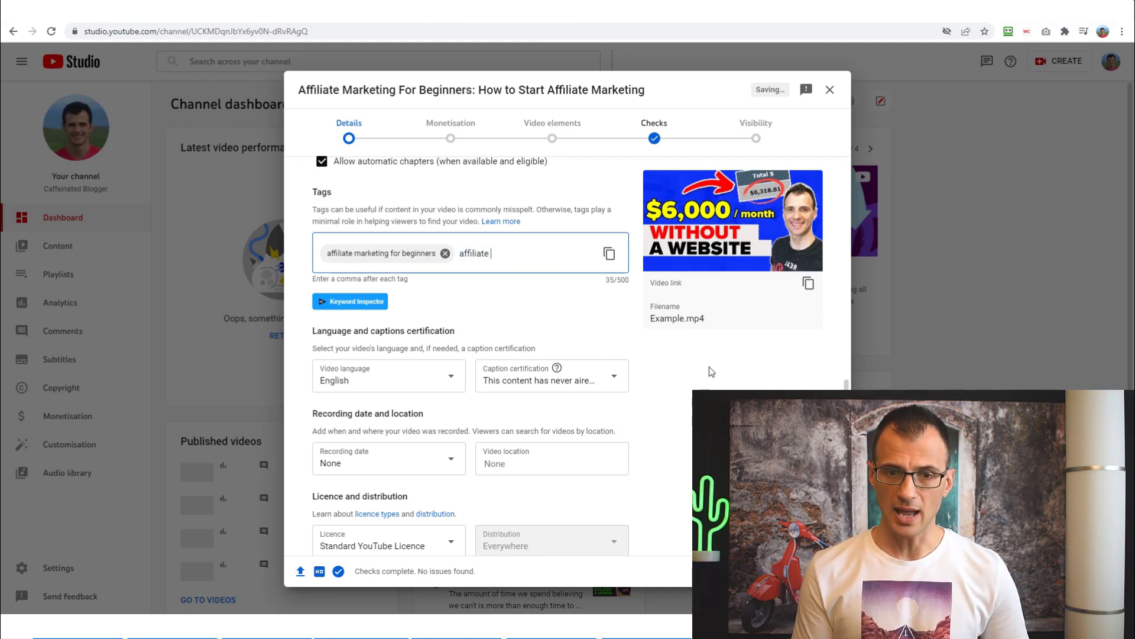
text(marketing)
key(comma)
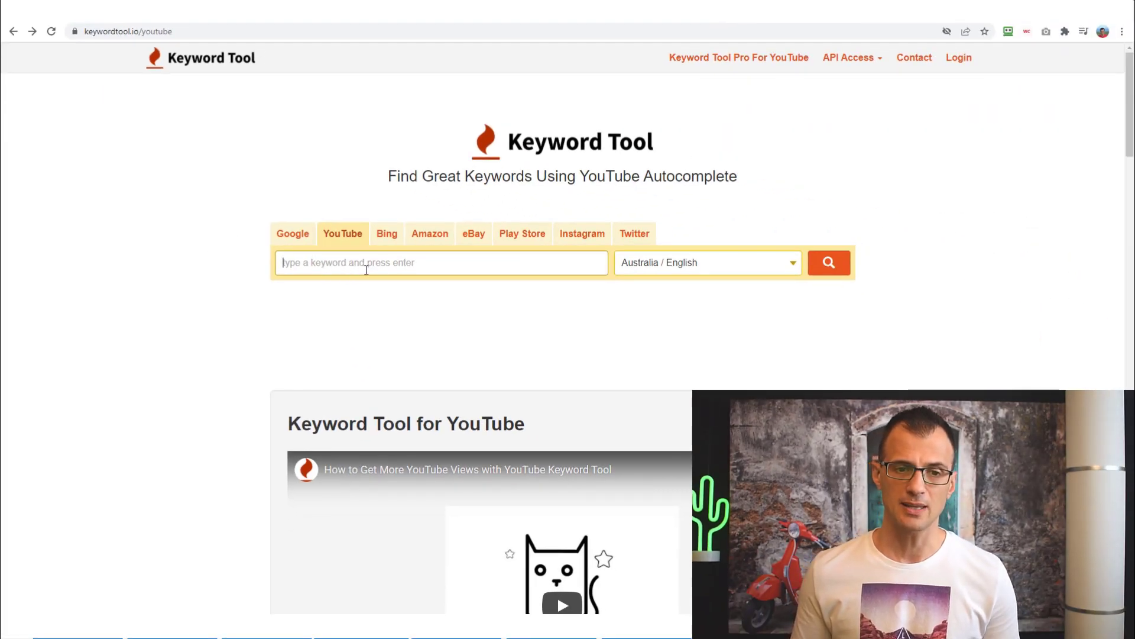
Step: Search Keyword Tool for 'affiliate marketing for beginners' in United States / English and select the 2022 suggestion
click(385, 268)
text(affiliate marketging)
key(BackSpace)
text(ing for beginners)
click(654, 271)
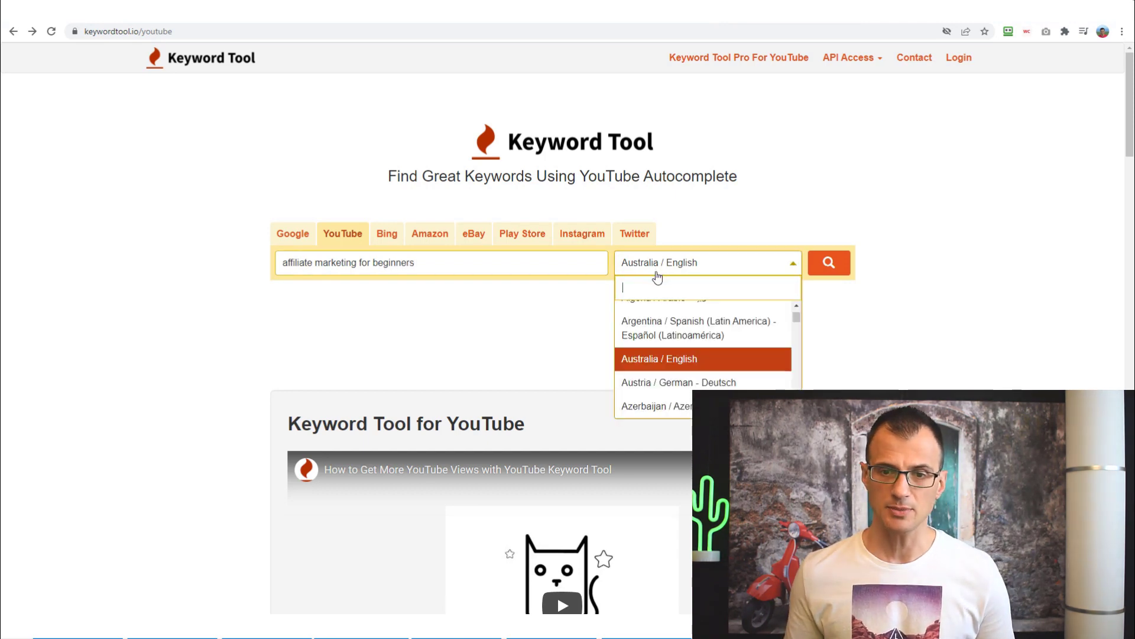
text(unit)
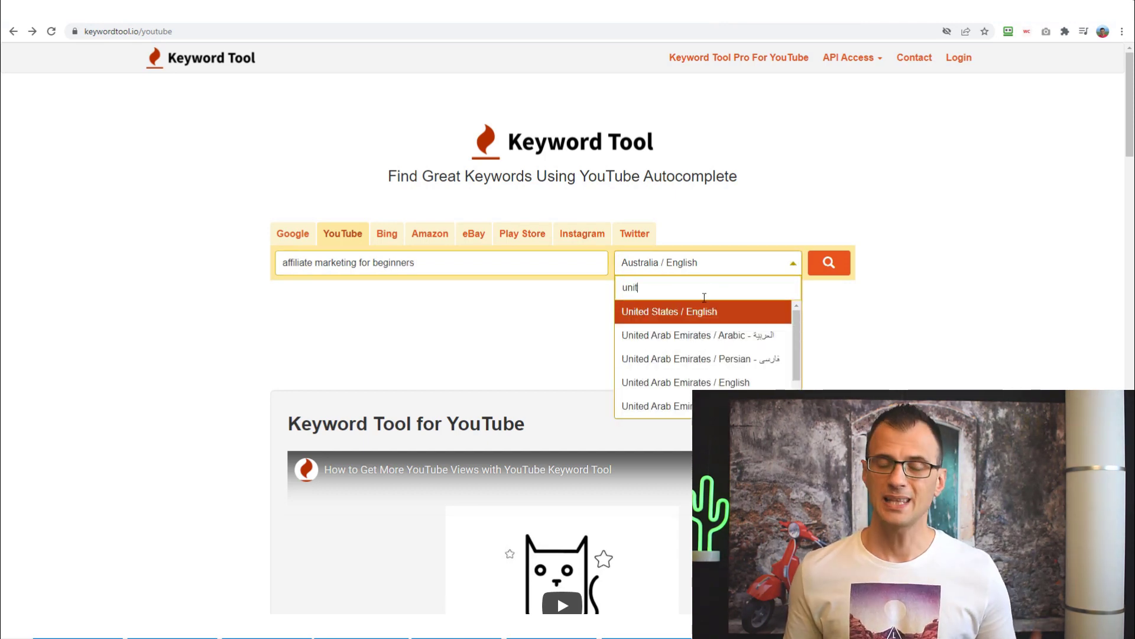
click(668, 312)
click(828, 263)
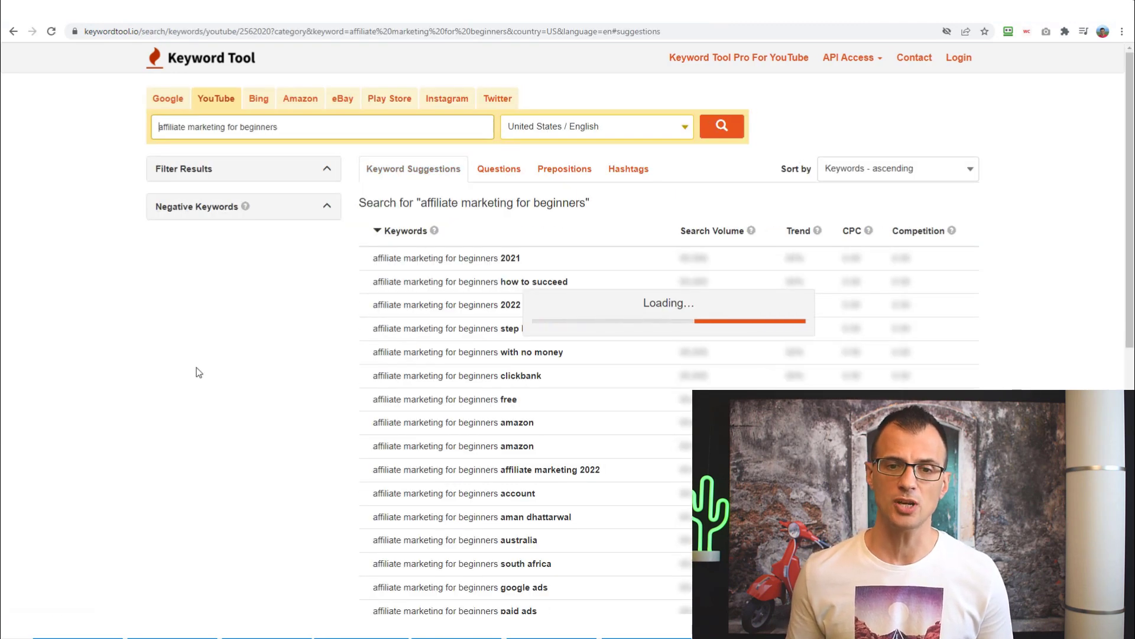
scroll(212, 340, down, 2)
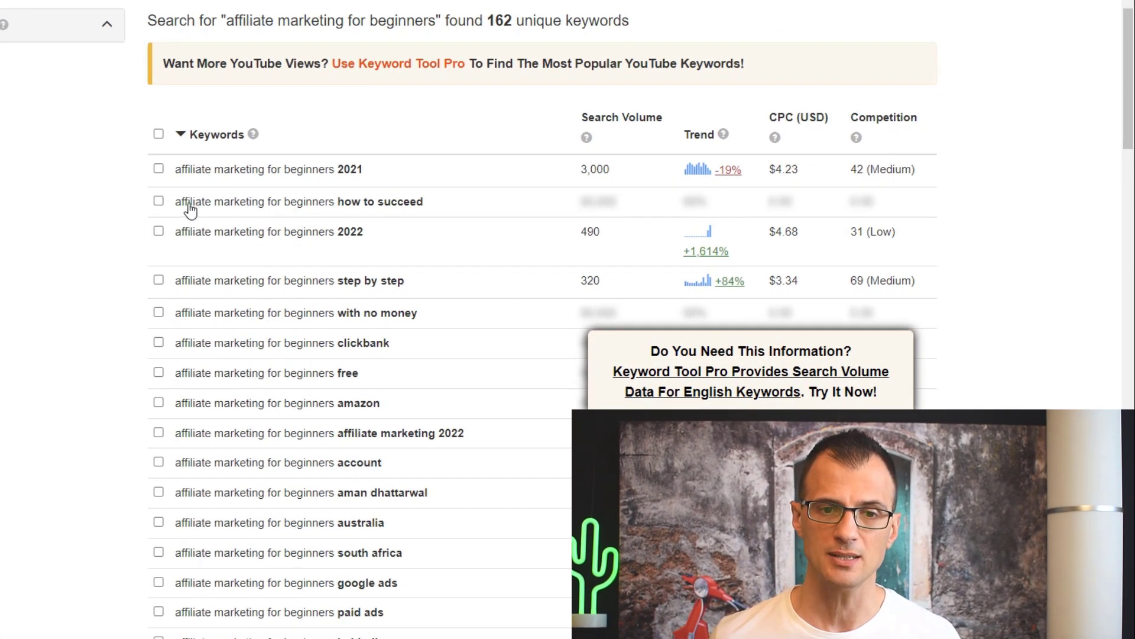
drag(176, 234, 363, 243)
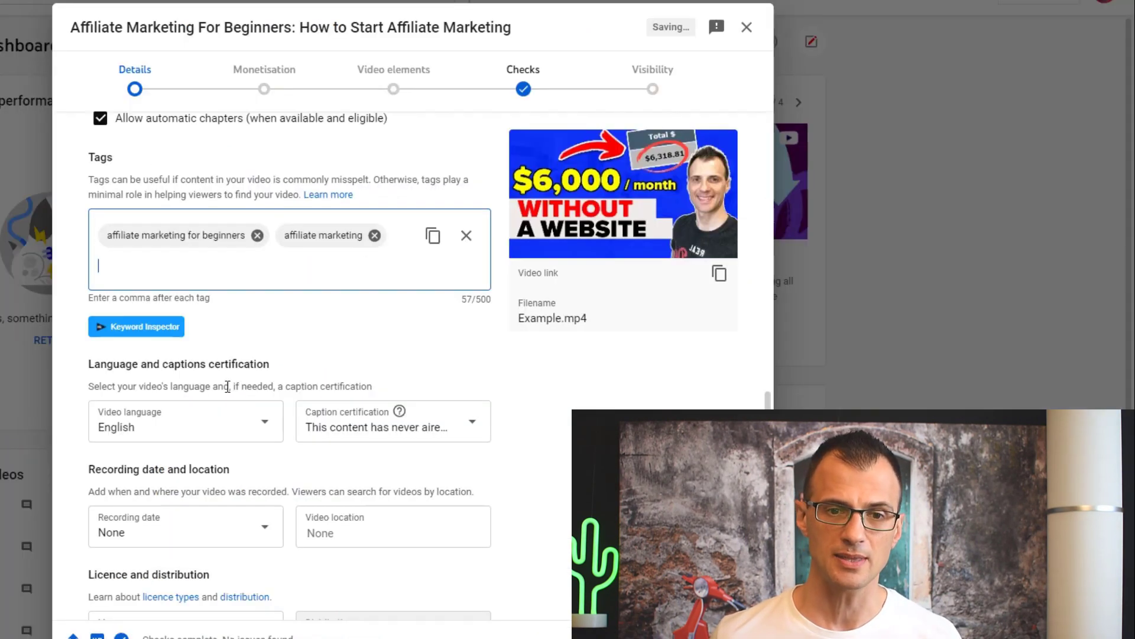
Step: Paste 'affiliate marketing for beginners 2022' and the step-by-step keyword as new tags (98/500)
text(affiliate marketing for beginners 2022)
key(Return)
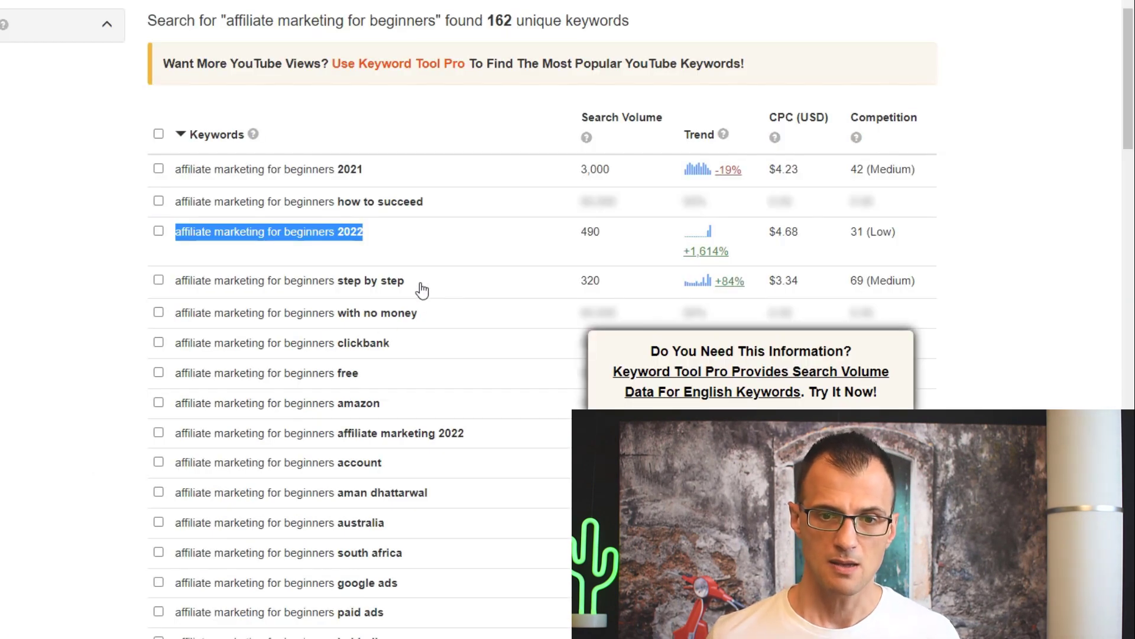
drag(409, 283, 177, 296)
key(ctrl+c)
click(158, 280)
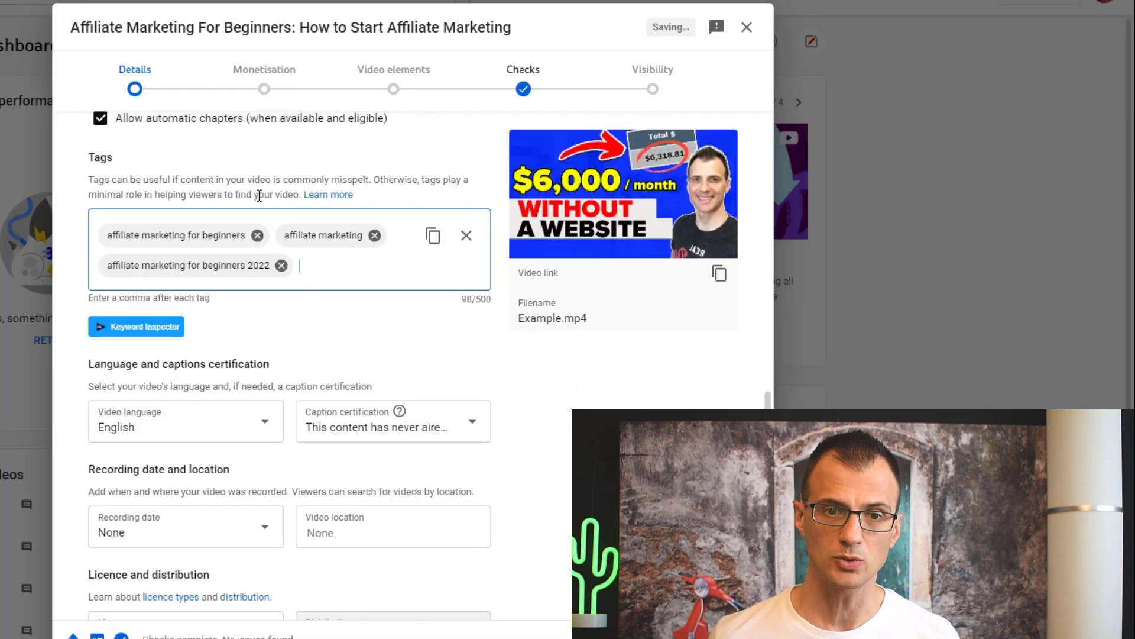
key(ctrl+v)
key(Return)
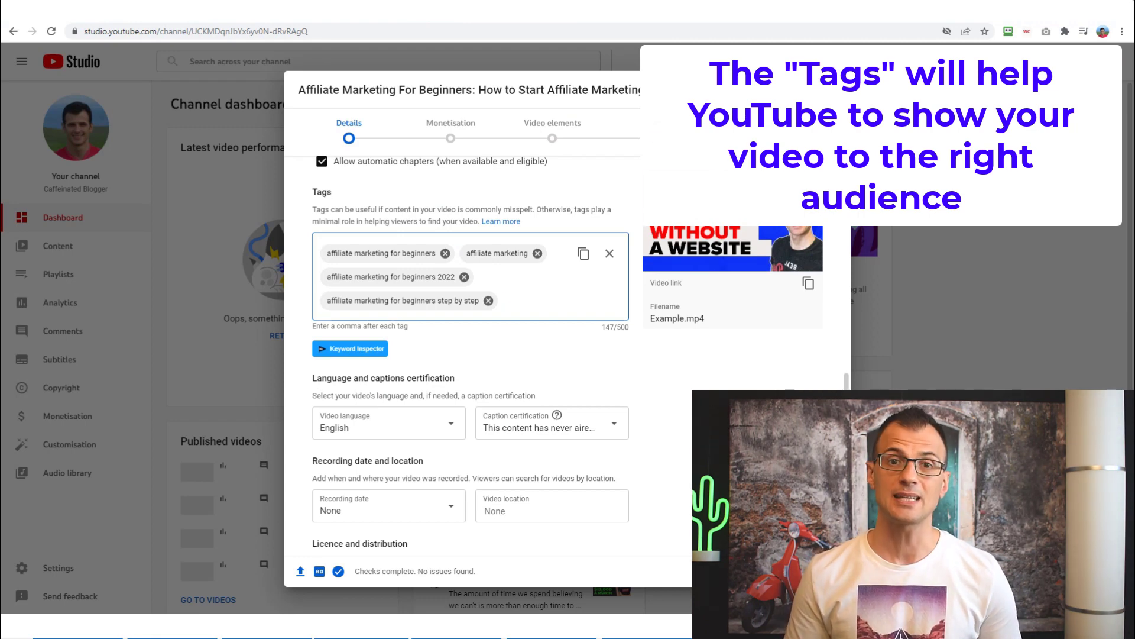
Step: Keep the Standard YouTube Licence, set category to How-to and style, and go to Monetisation
scroll(608, 362, down, 3)
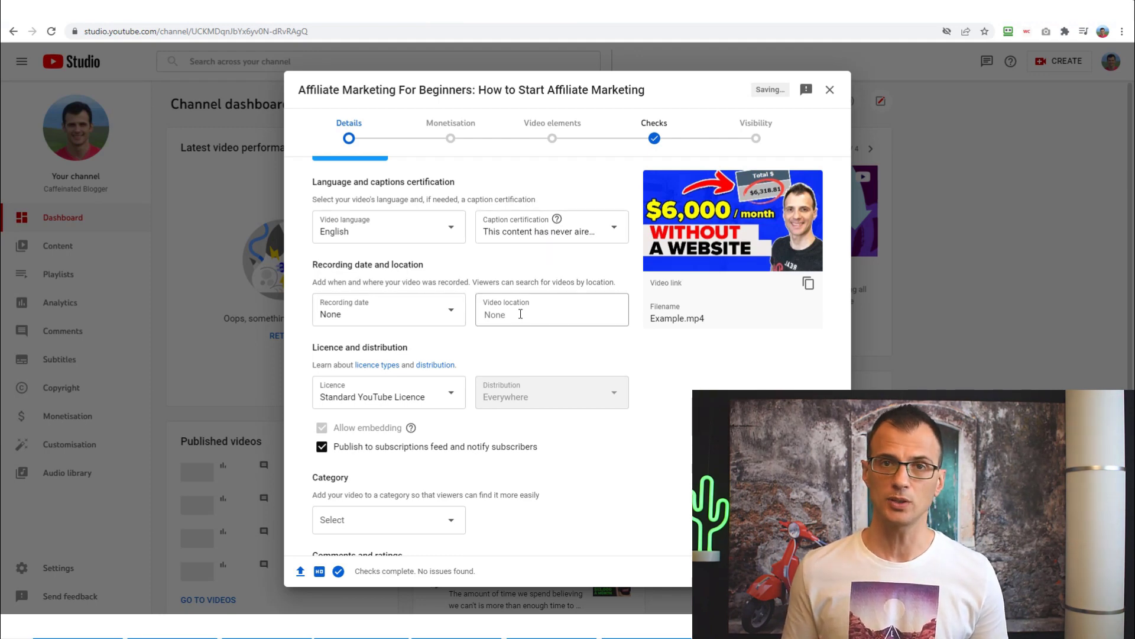
scroll(651, 353, down, 2)
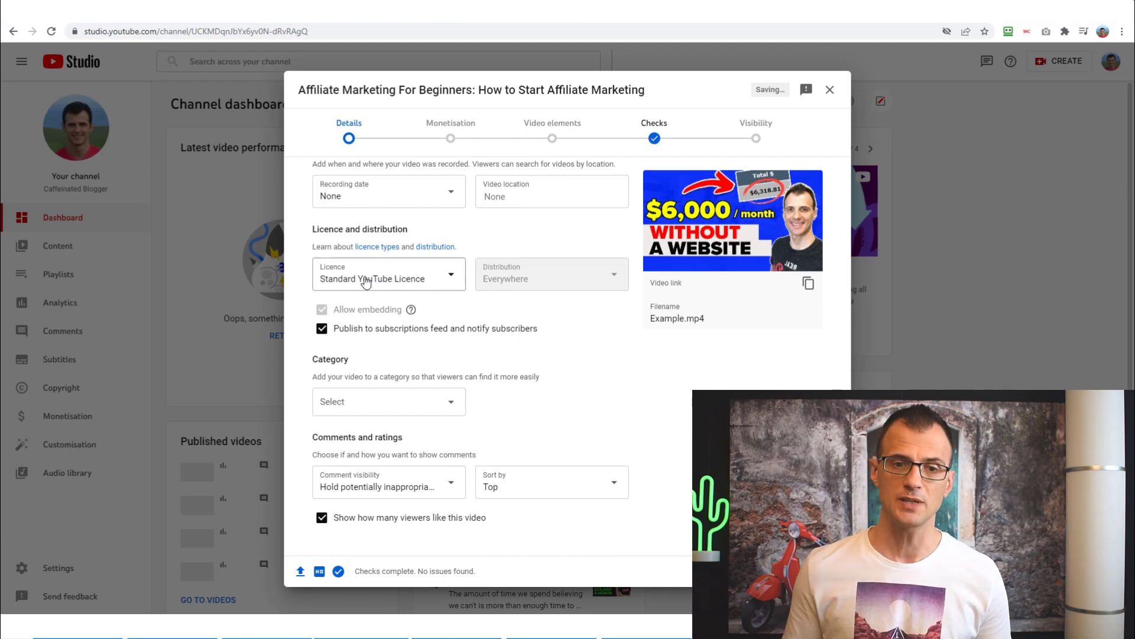
click(402, 284)
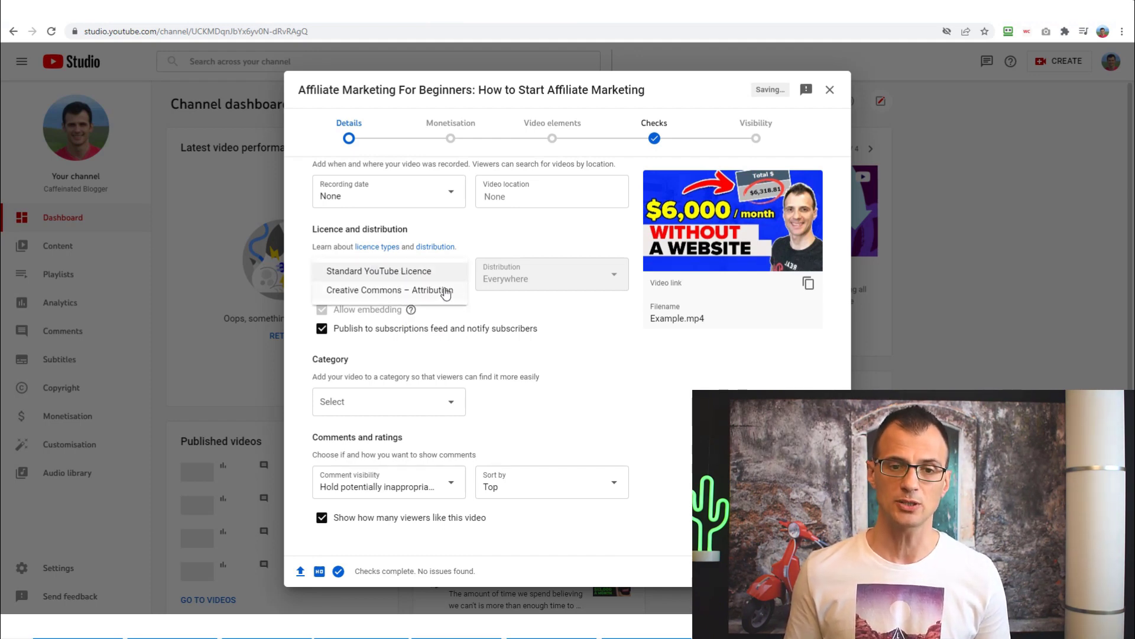
click(725, 365)
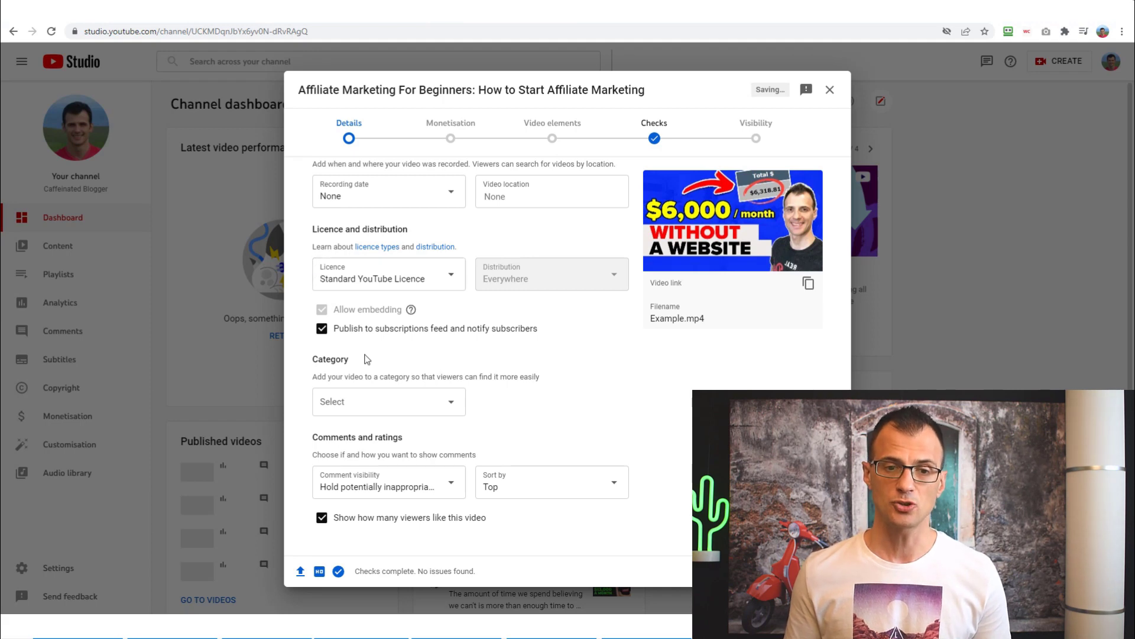
click(412, 403)
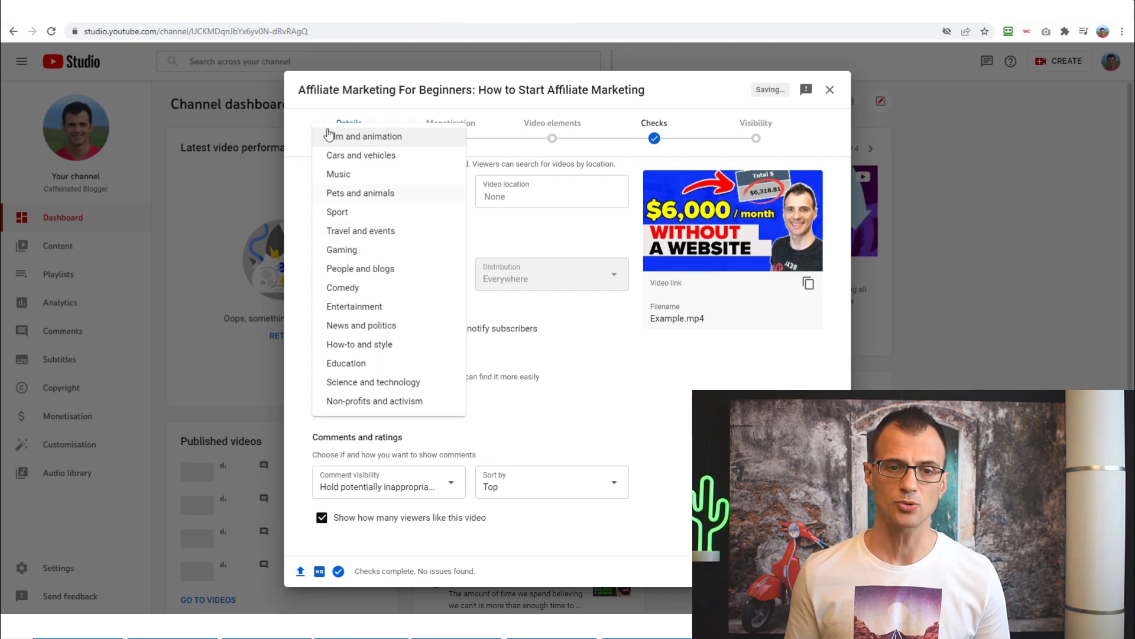
click(381, 349)
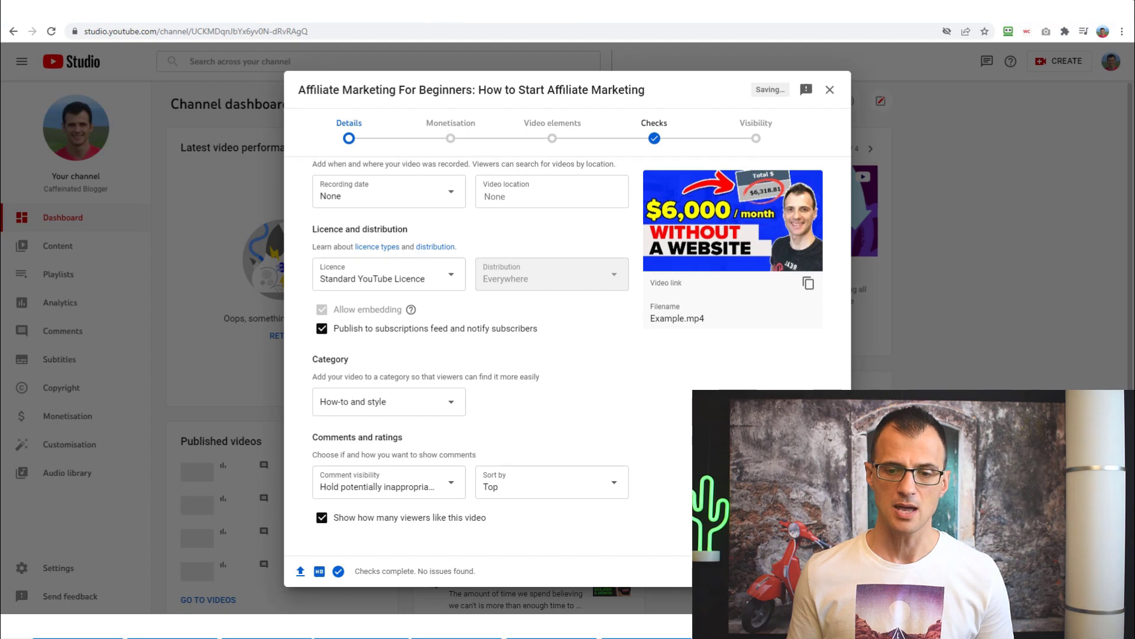
click(816, 570)
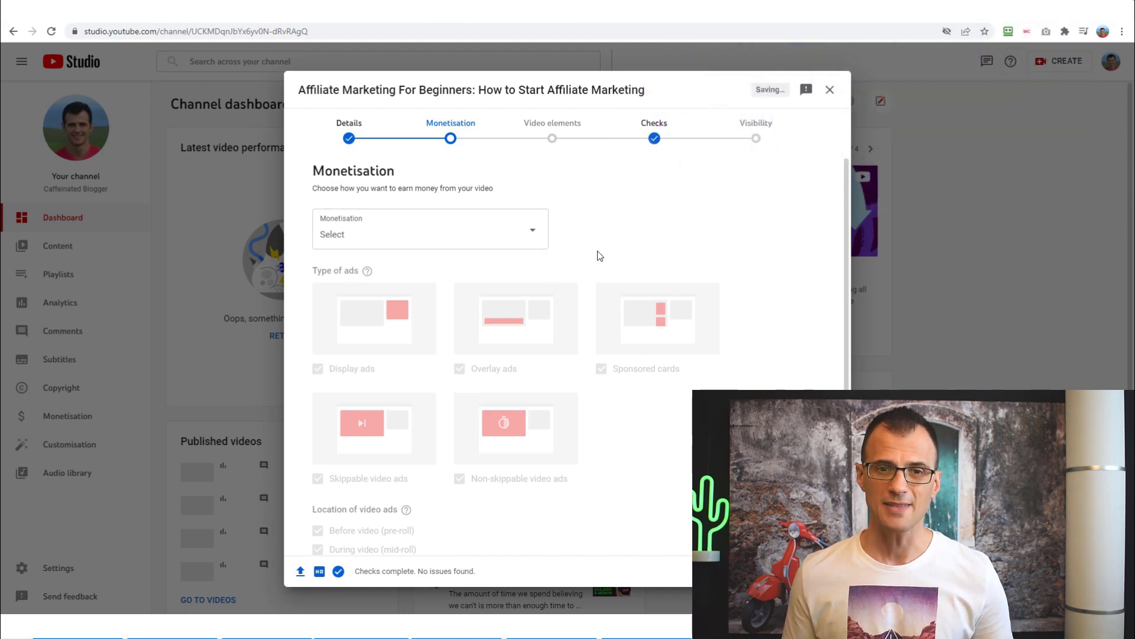
Step: Turn monetisation On with all ad types enabled and continue to Ad suitability
click(496, 242)
click(333, 226)
click(478, 285)
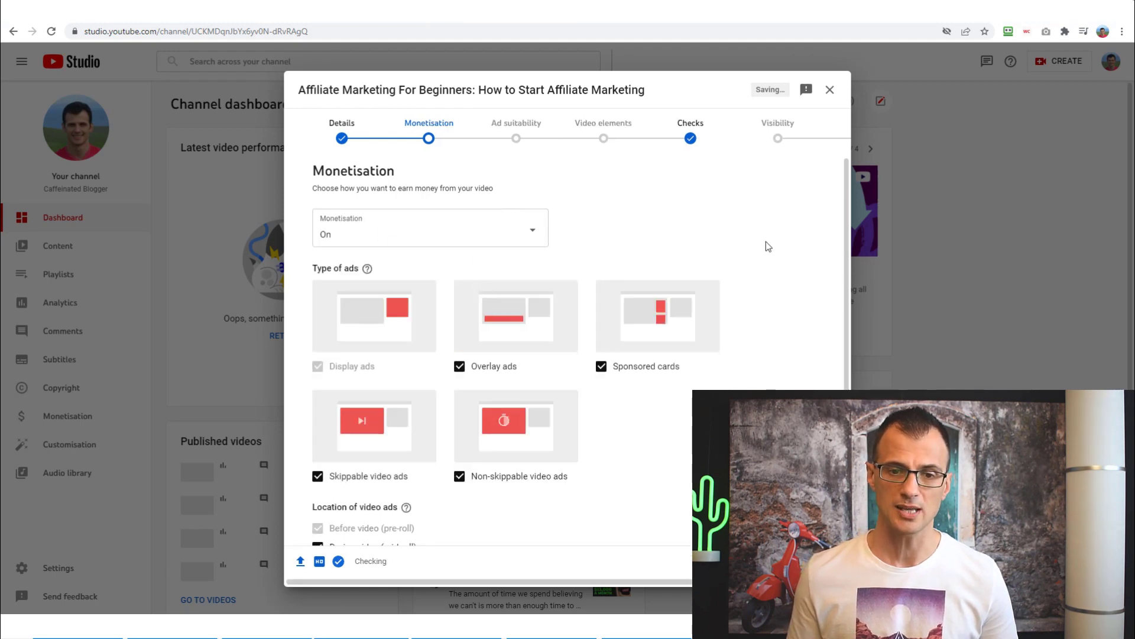
scroll(735, 317, down, 2)
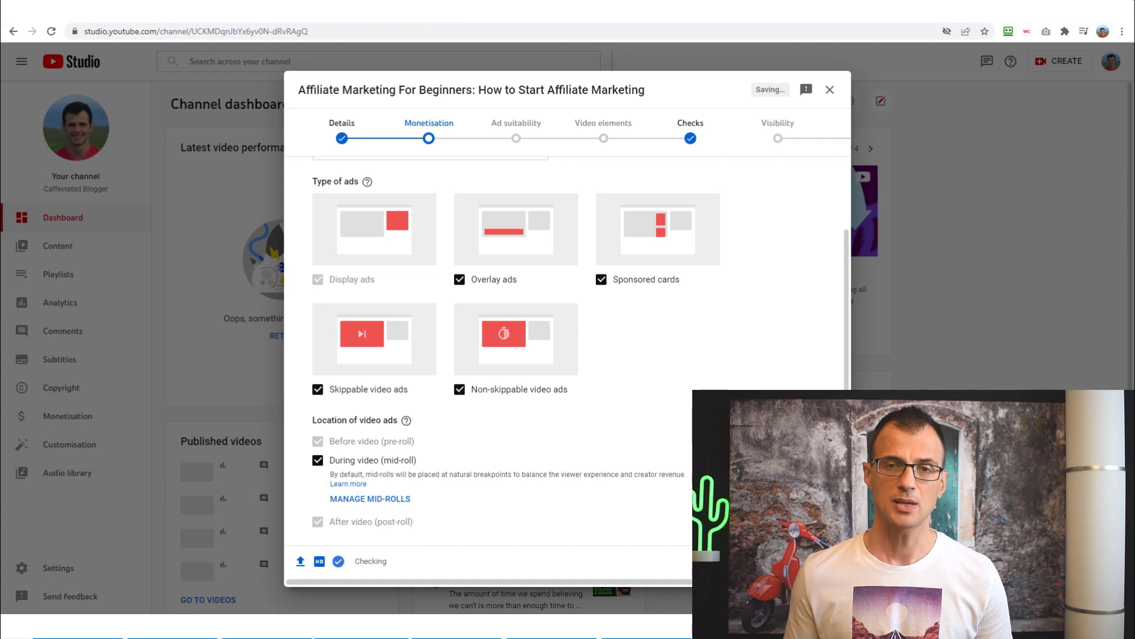
click(813, 562)
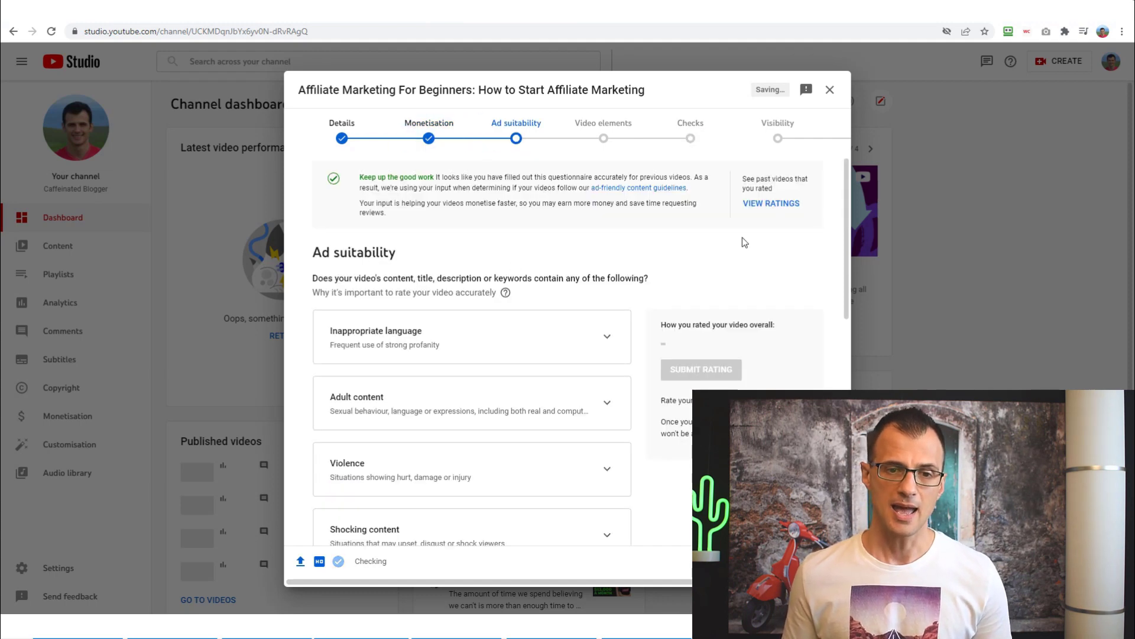
Step: Answer 'None of the above' on the ad-suitability questions and submit the Safe for ads rating
scroll(702, 256, down, 3)
scroll(568, 349, down, 1)
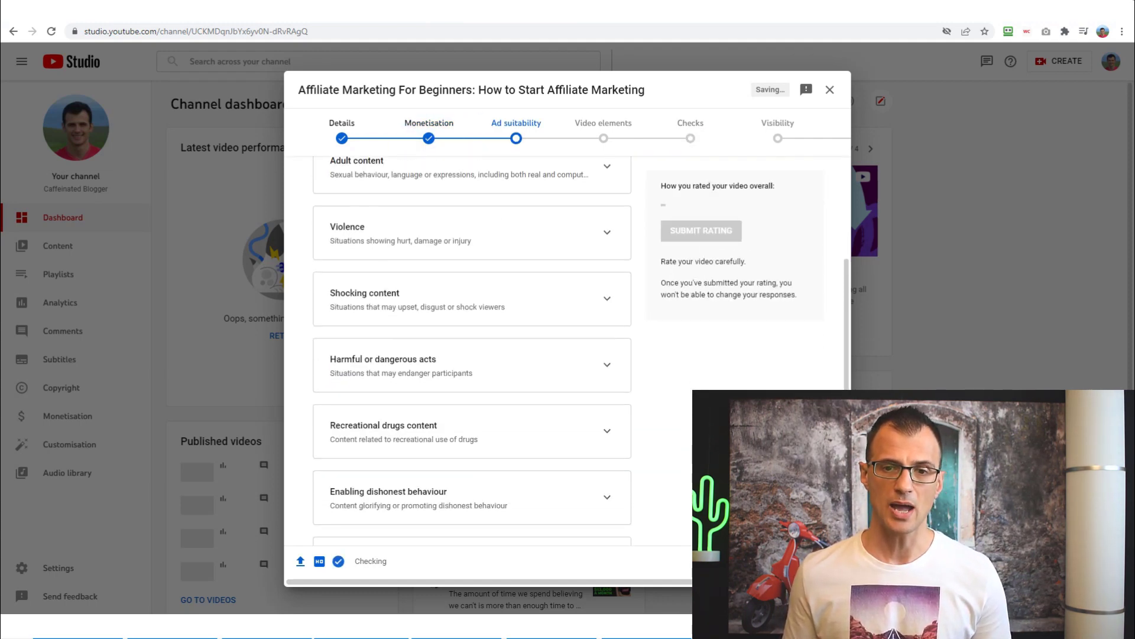
scroll(567, 349, up, 4)
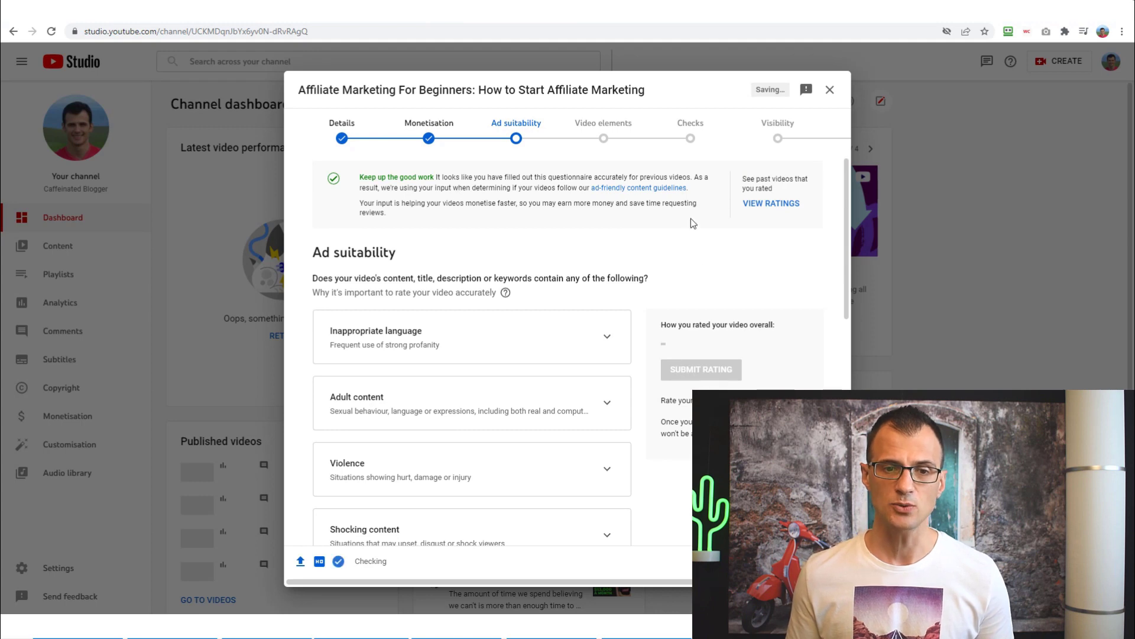
scroll(648, 239, down, 6)
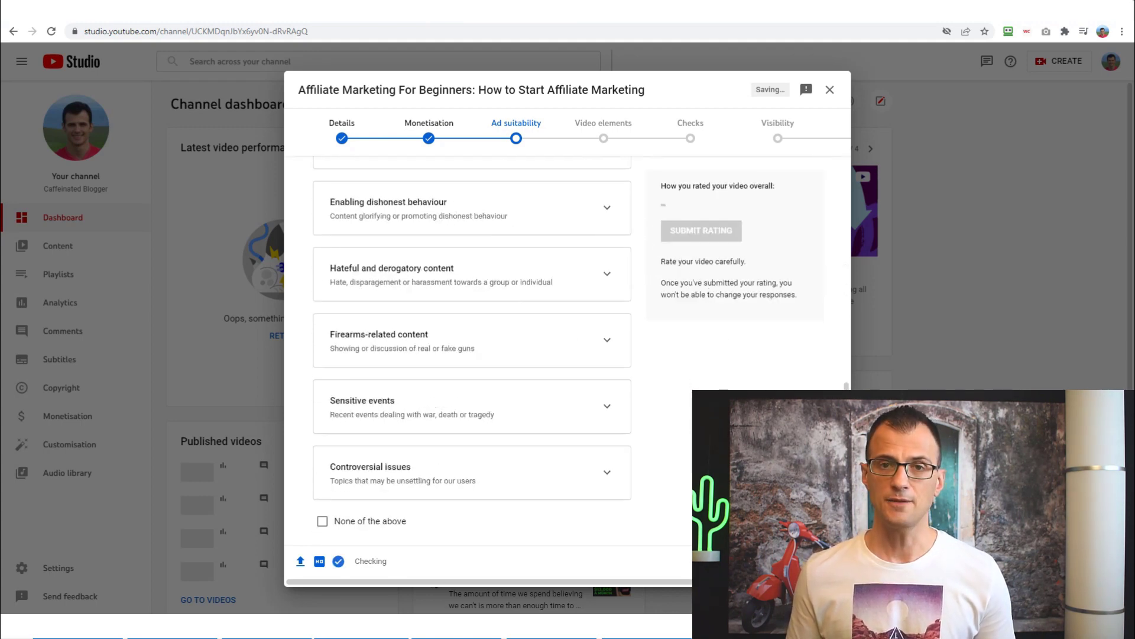
click(322, 521)
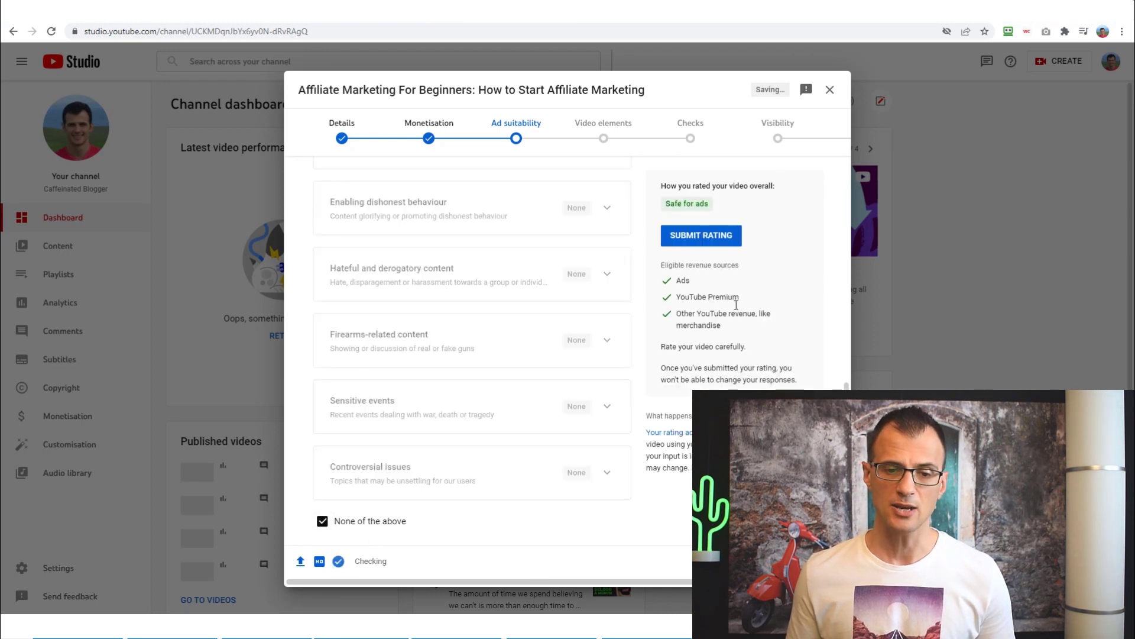
click(718, 247)
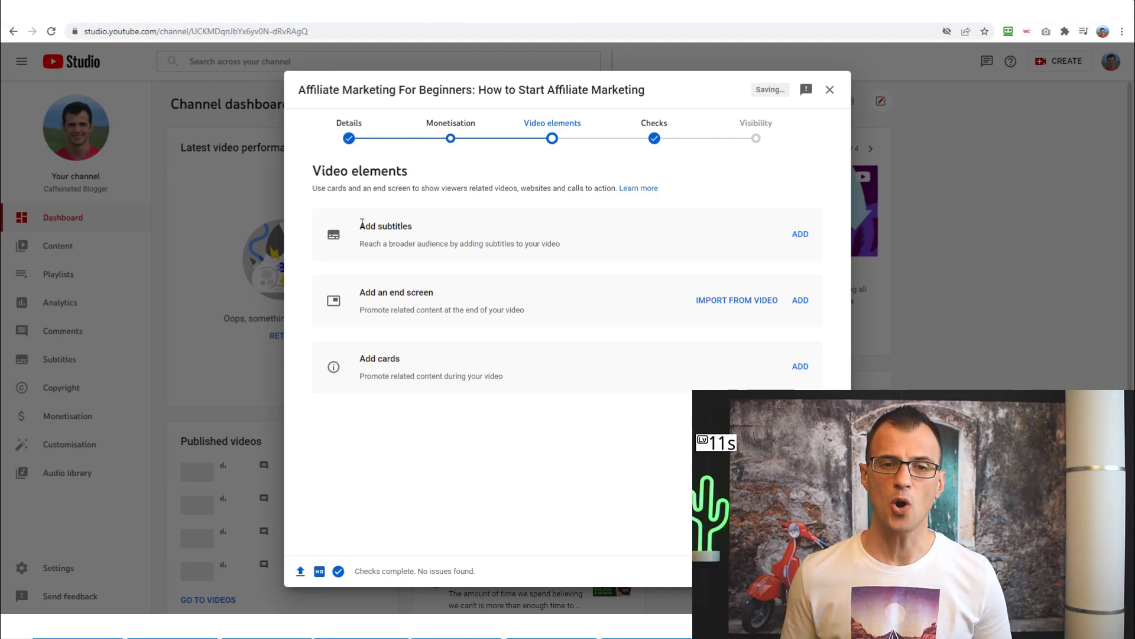
Step: Start adding an end screen from the Video elements step
drag(362, 223, 412, 226)
click(715, 243)
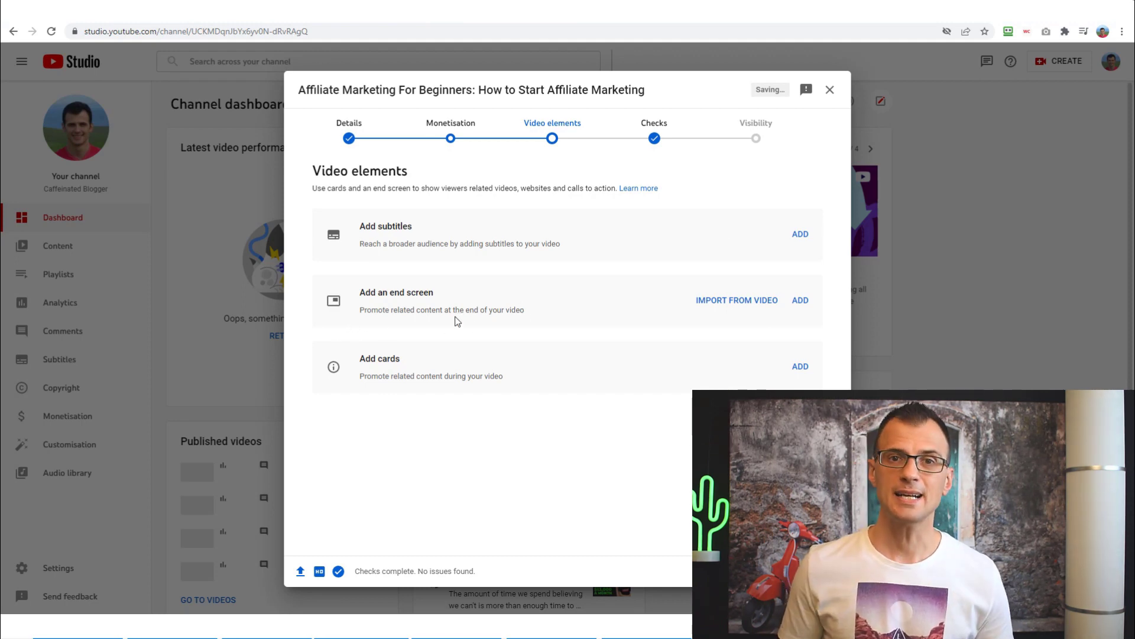
click(800, 301)
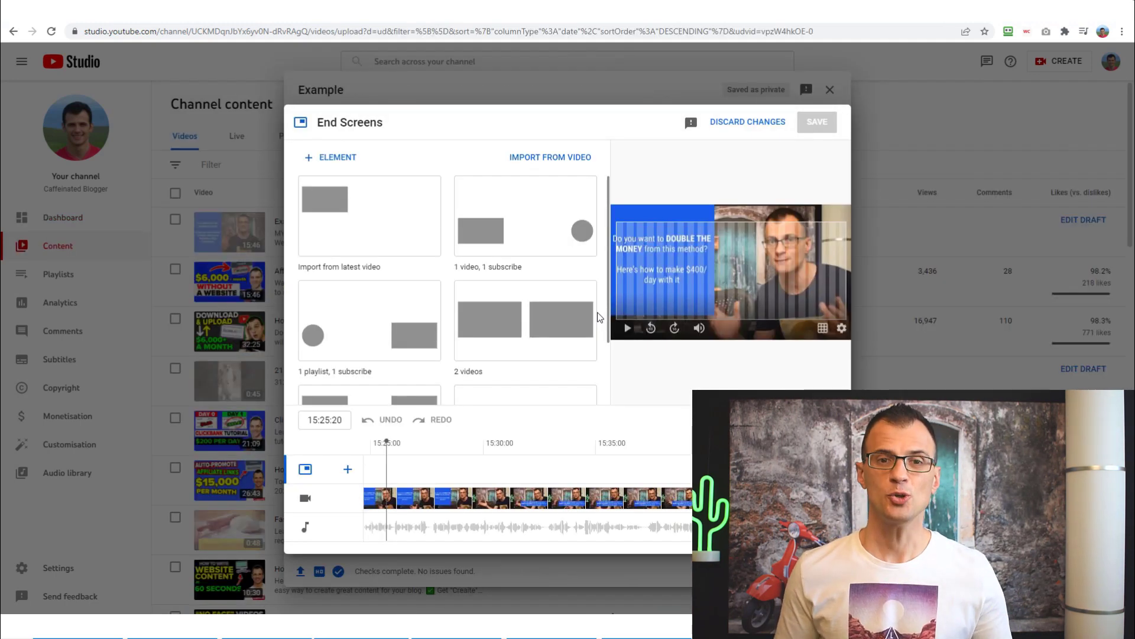
Step: Import an end-screen element from the latest video and adjust its start time
scroll(600, 316, down, 2)
scroll(598, 325, up, 2)
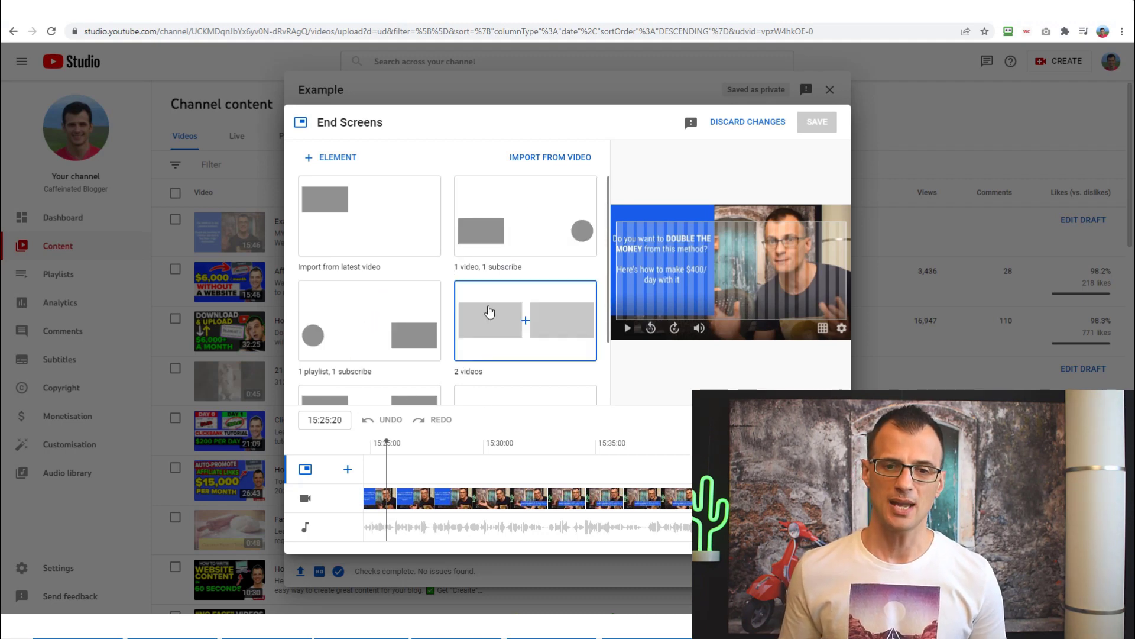
click(352, 232)
drag(479, 466, 415, 471)
drag(453, 469, 457, 469)
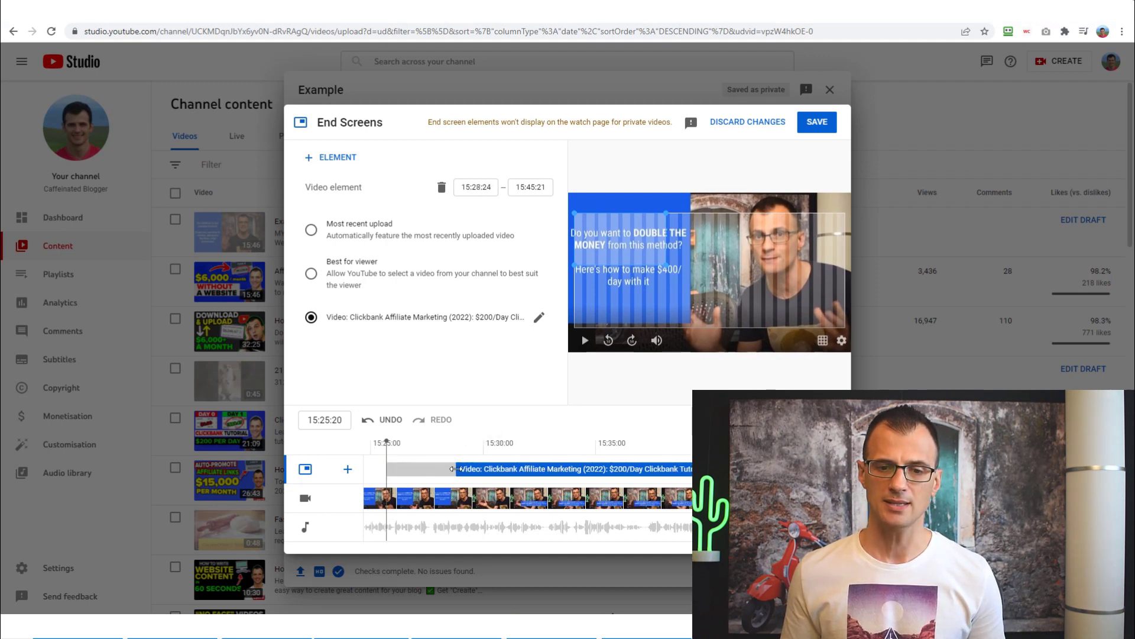
click(479, 442)
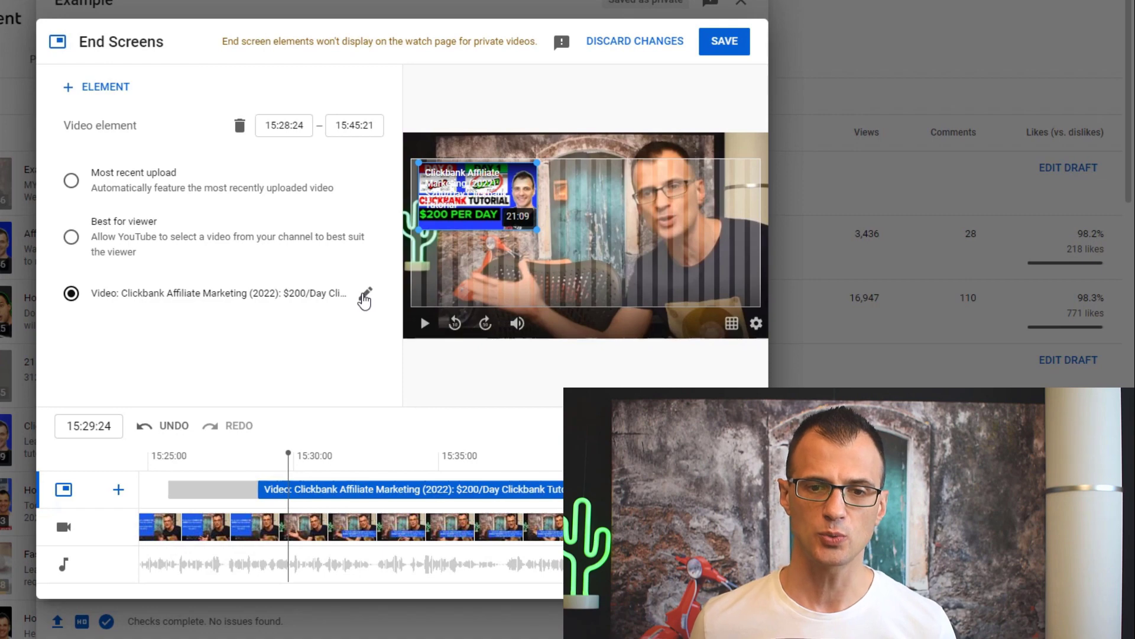
Step: Review the element's video choice, then discard the unsaved end-screen changes
click(365, 296)
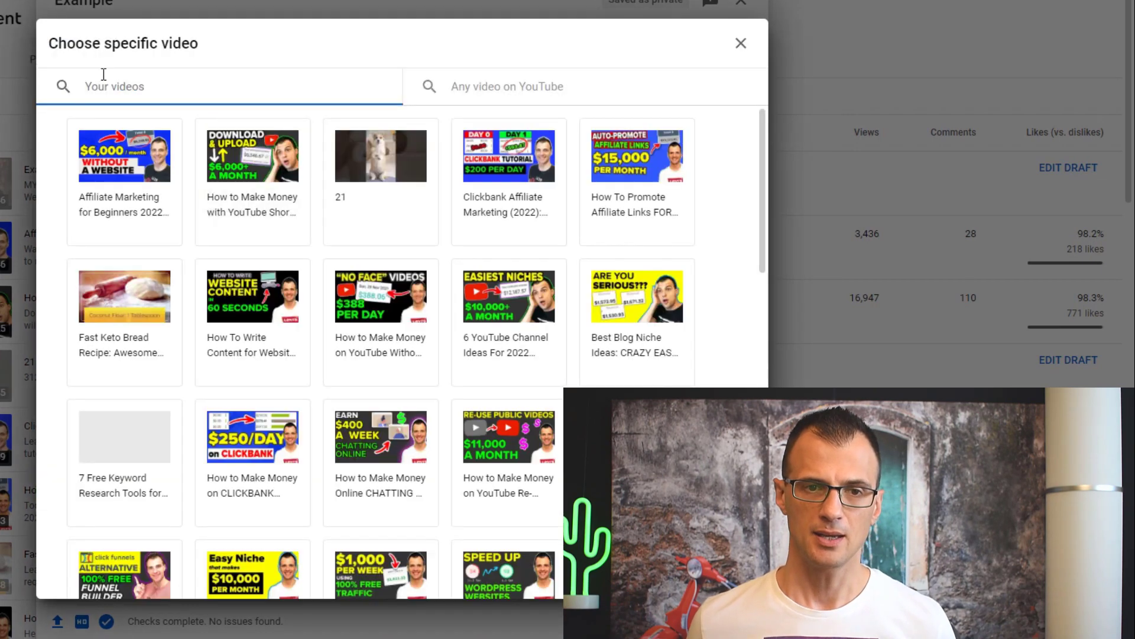
click(741, 43)
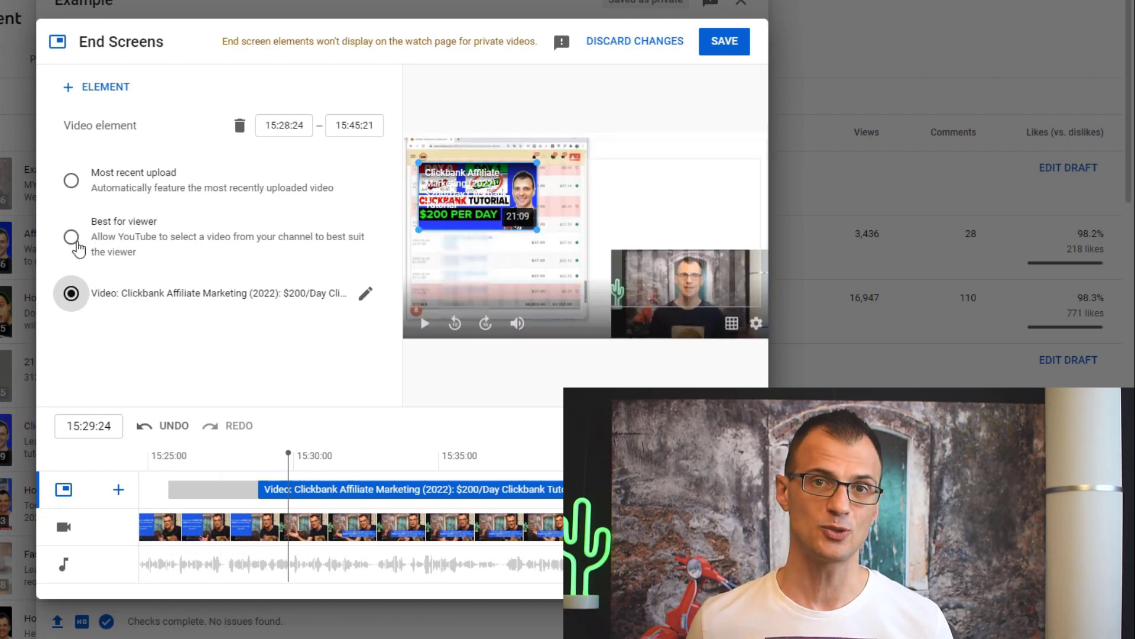
click(227, 456)
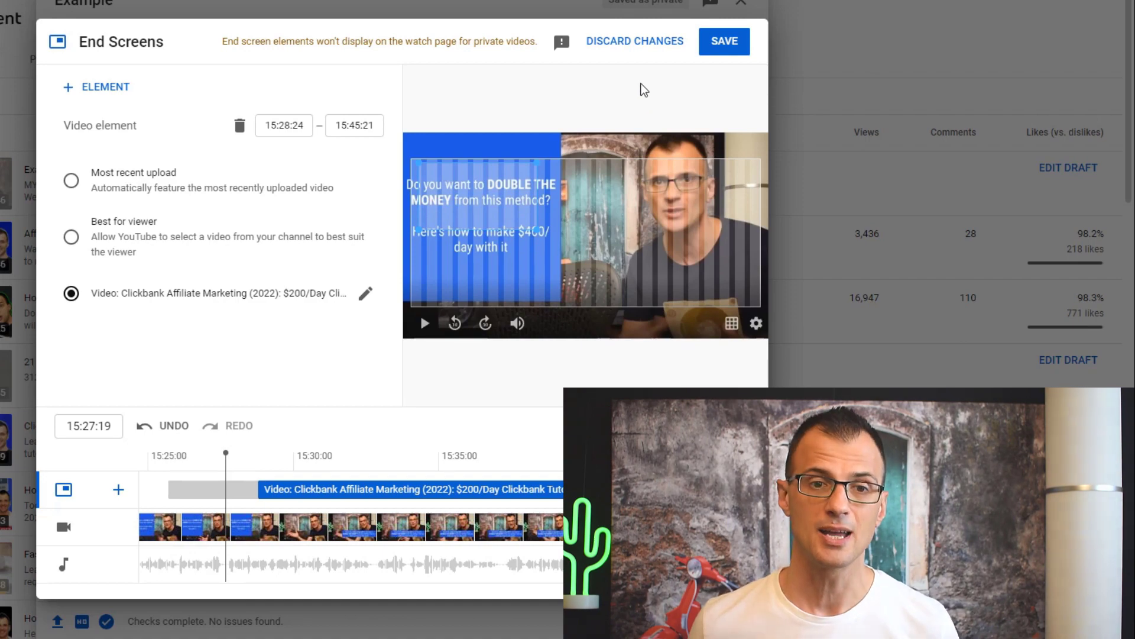
click(637, 41)
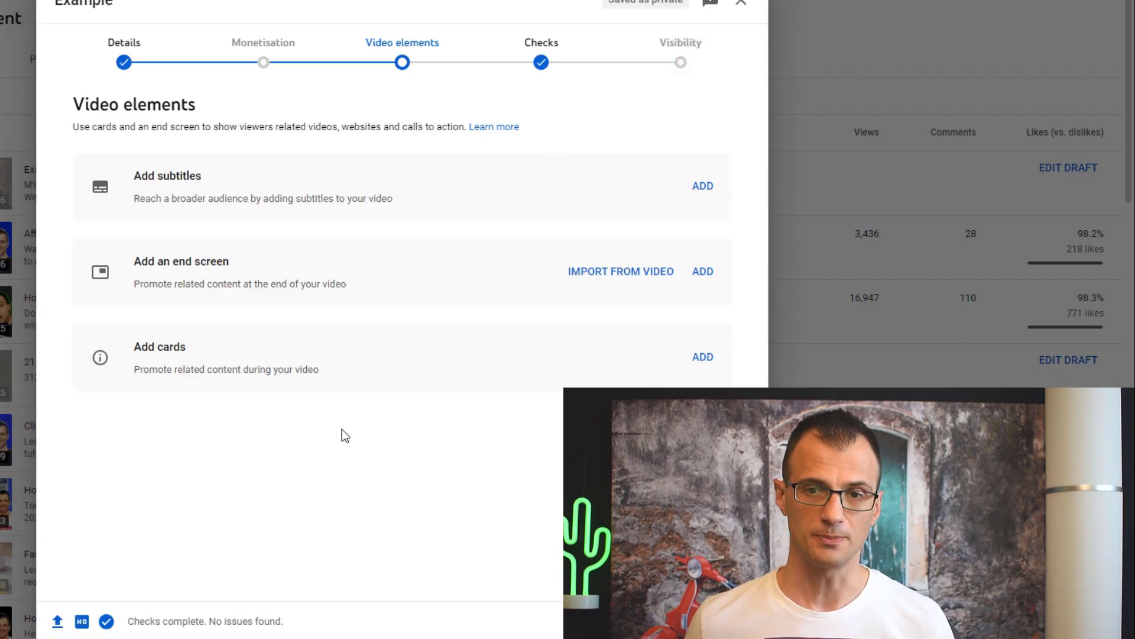
click(703, 359)
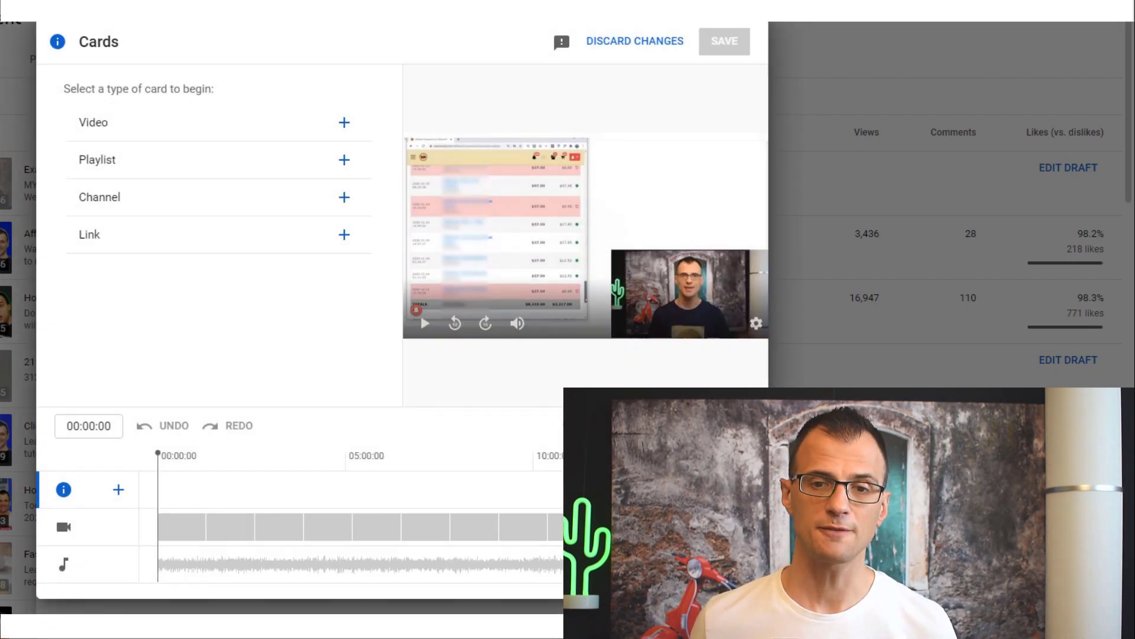
click(350, 489)
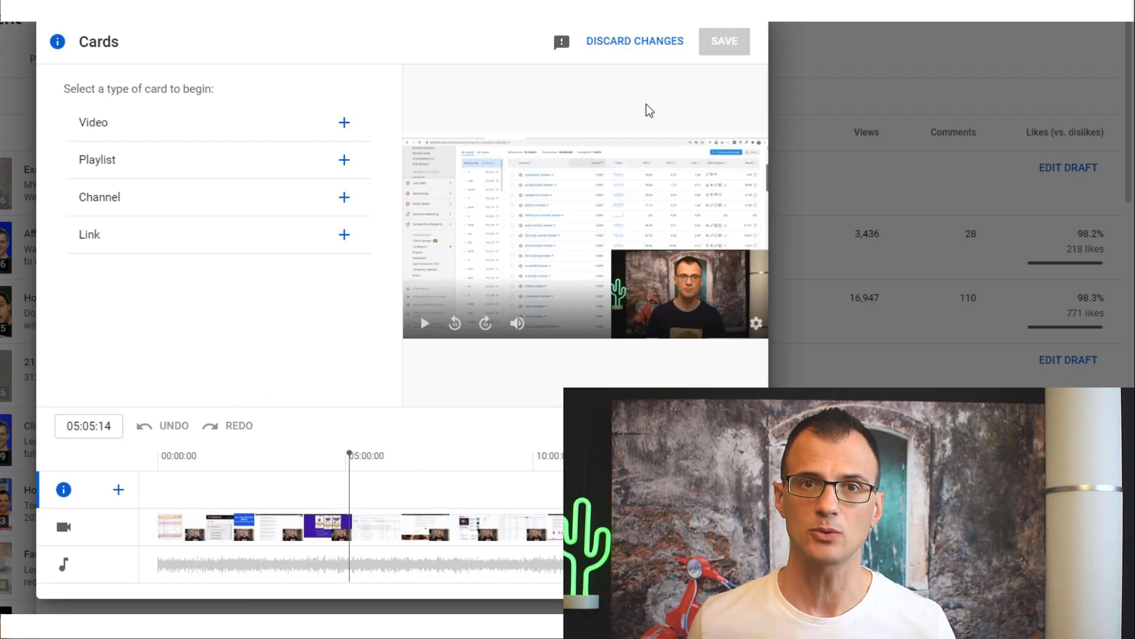
click(623, 49)
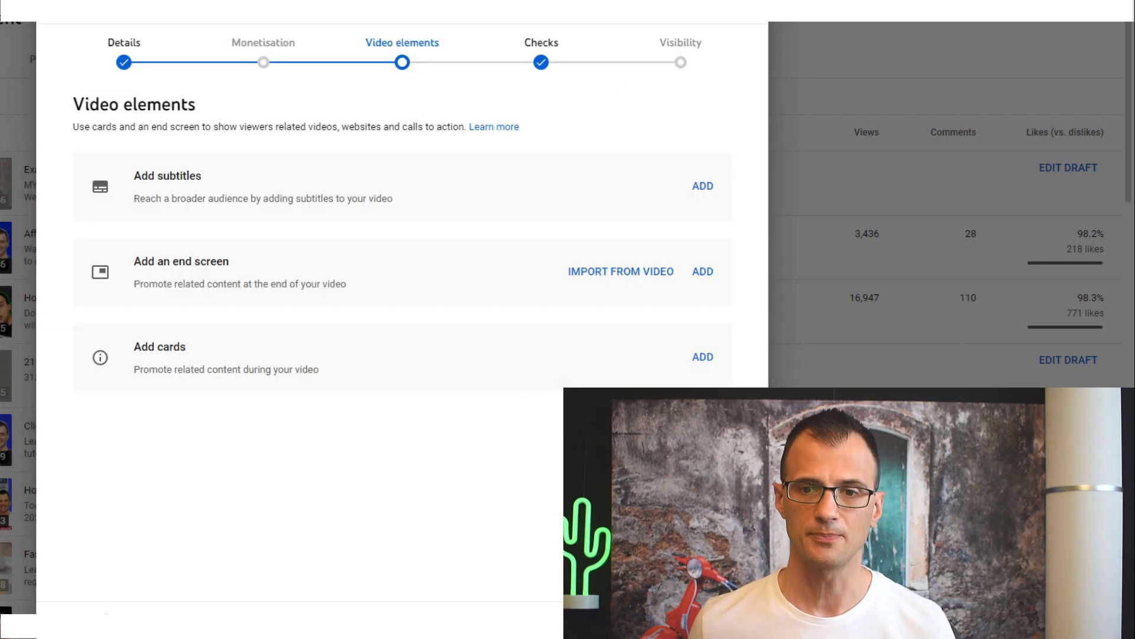
Step: Advance past Video elements and the no-issues Checks to the Visibility step
click(734, 618)
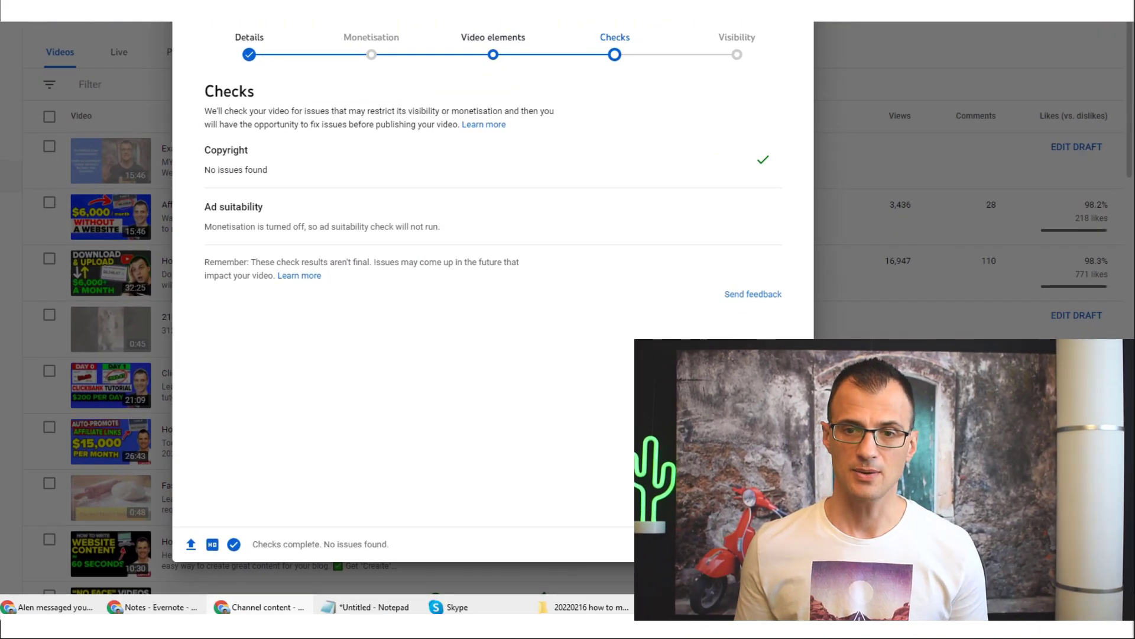
click(733, 620)
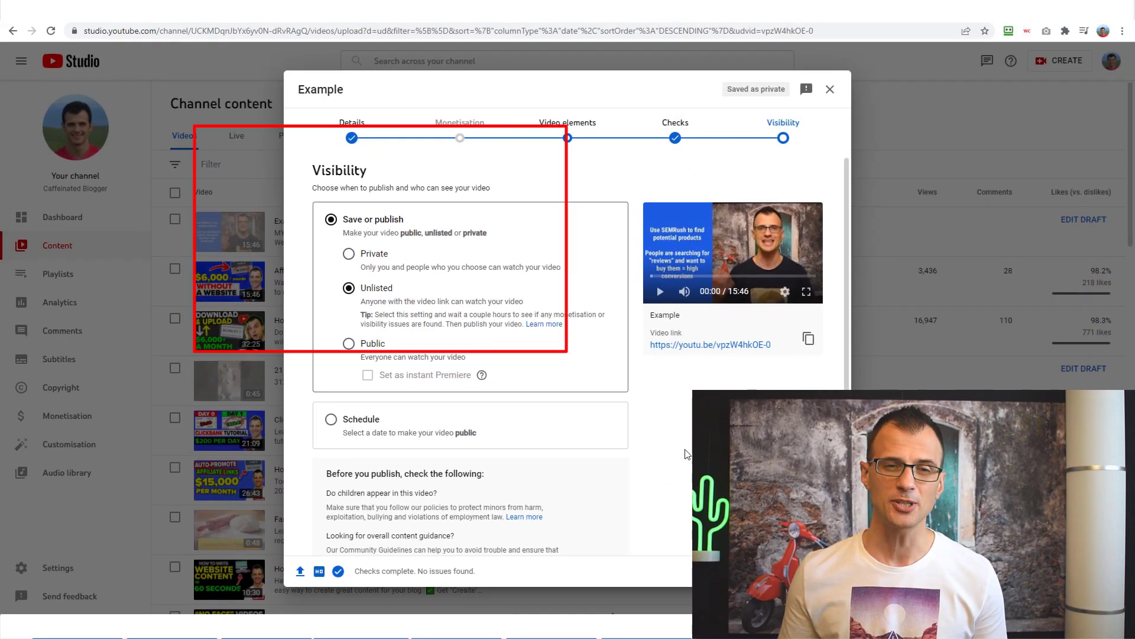
Step: Switch the video's visibility from Private to Unlisted and finally to Public
click(348, 254)
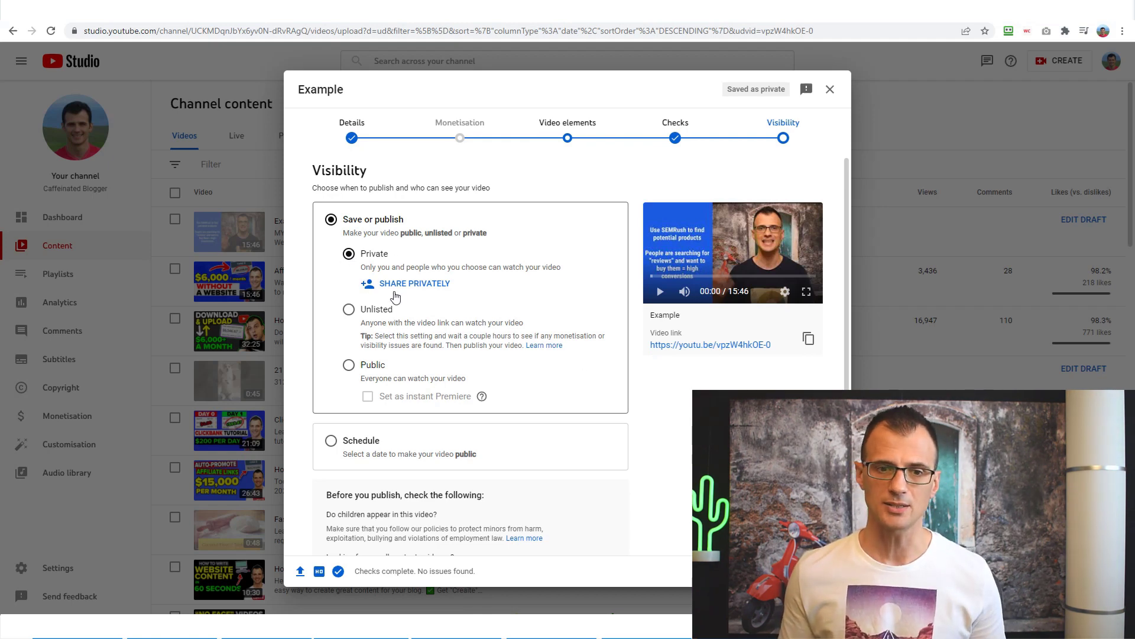
click(349, 310)
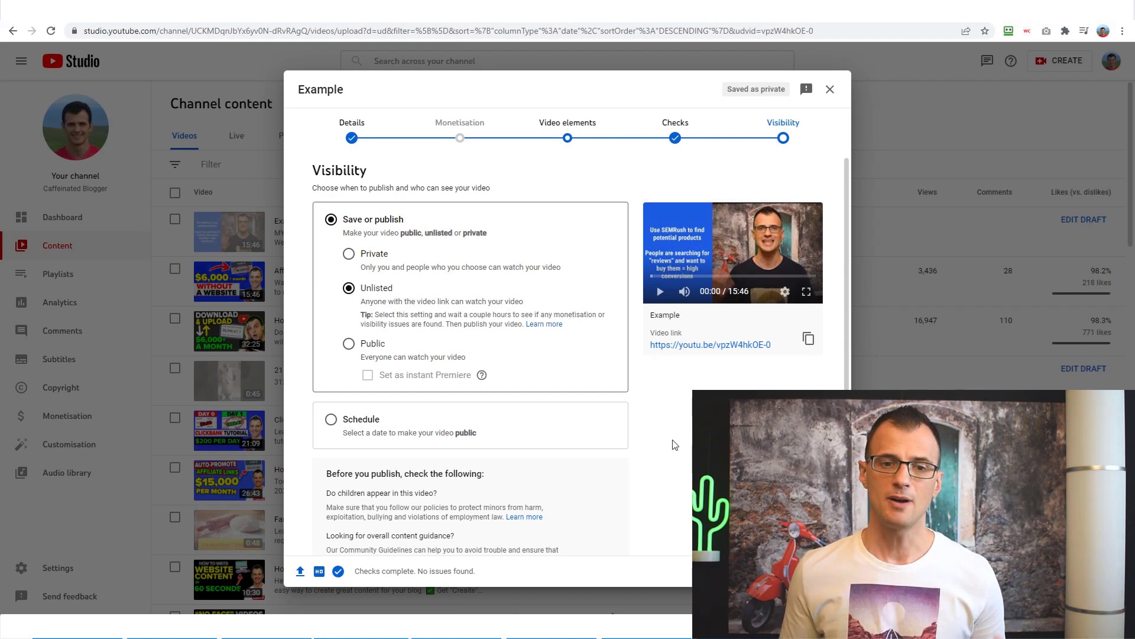
click(349, 343)
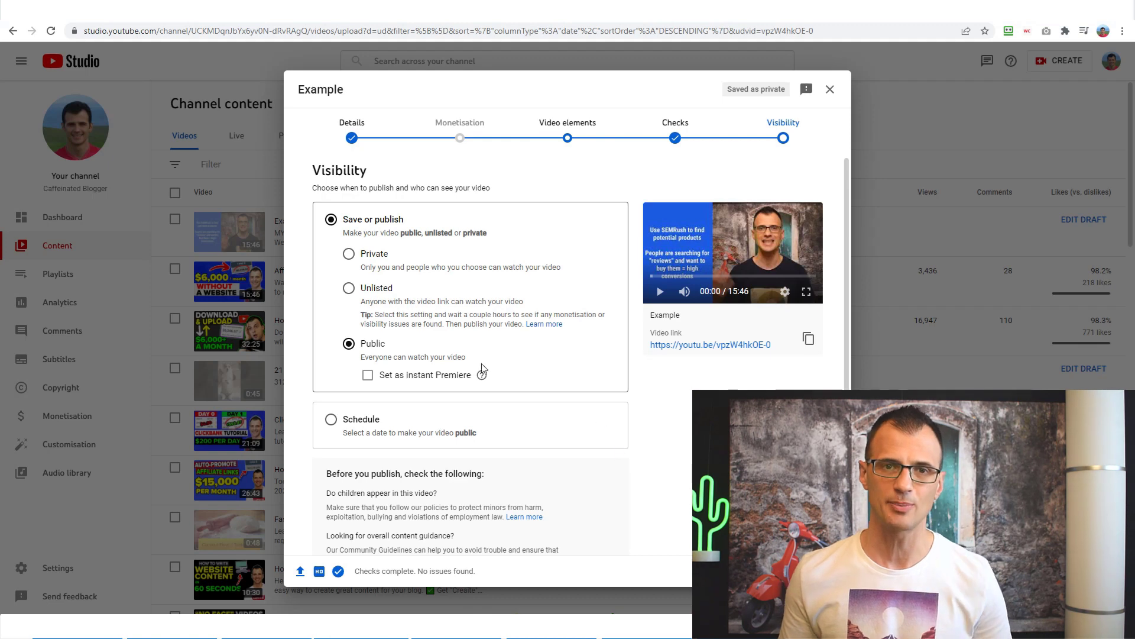
scroll(324, 402, down, 1)
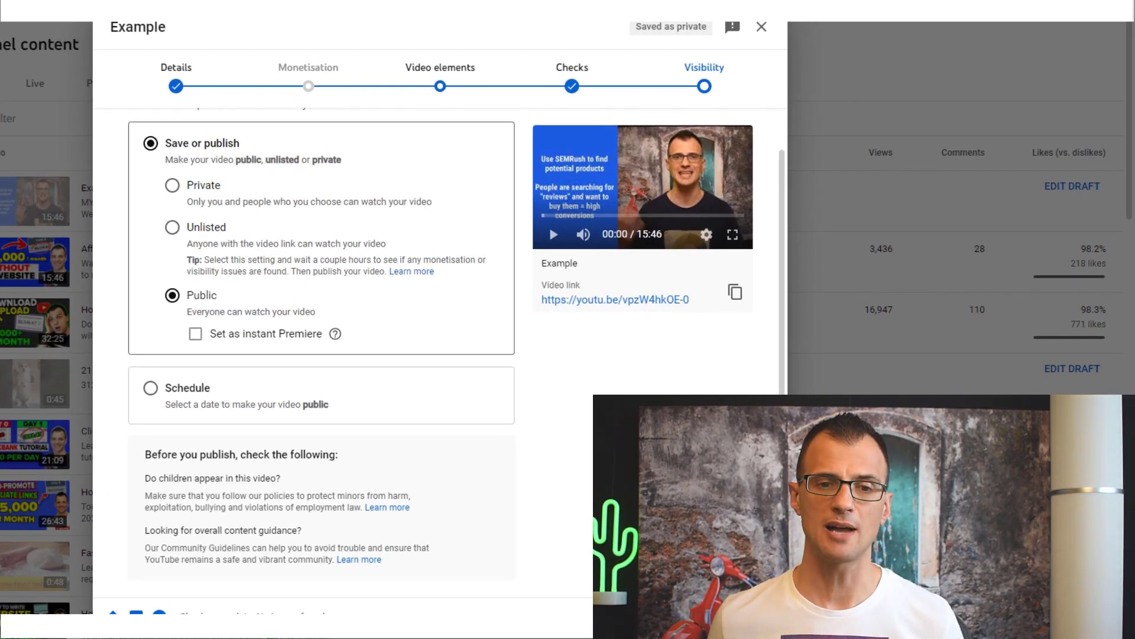
Step: Schedule the video to publish on 19 Feb 2022 at 00:00
click(151, 390)
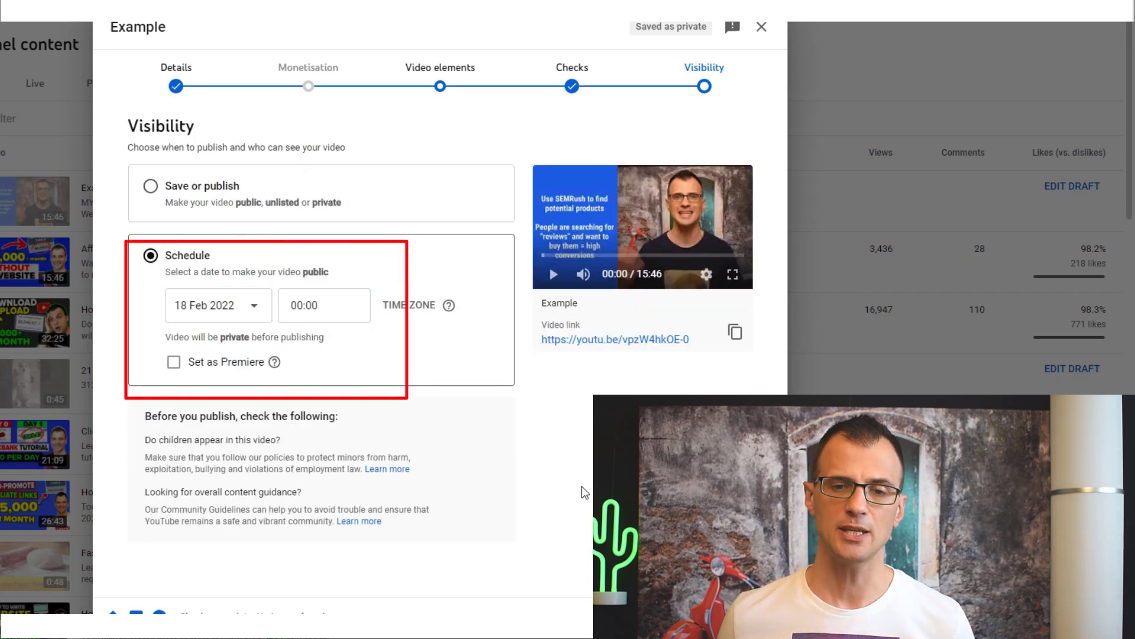
click(241, 309)
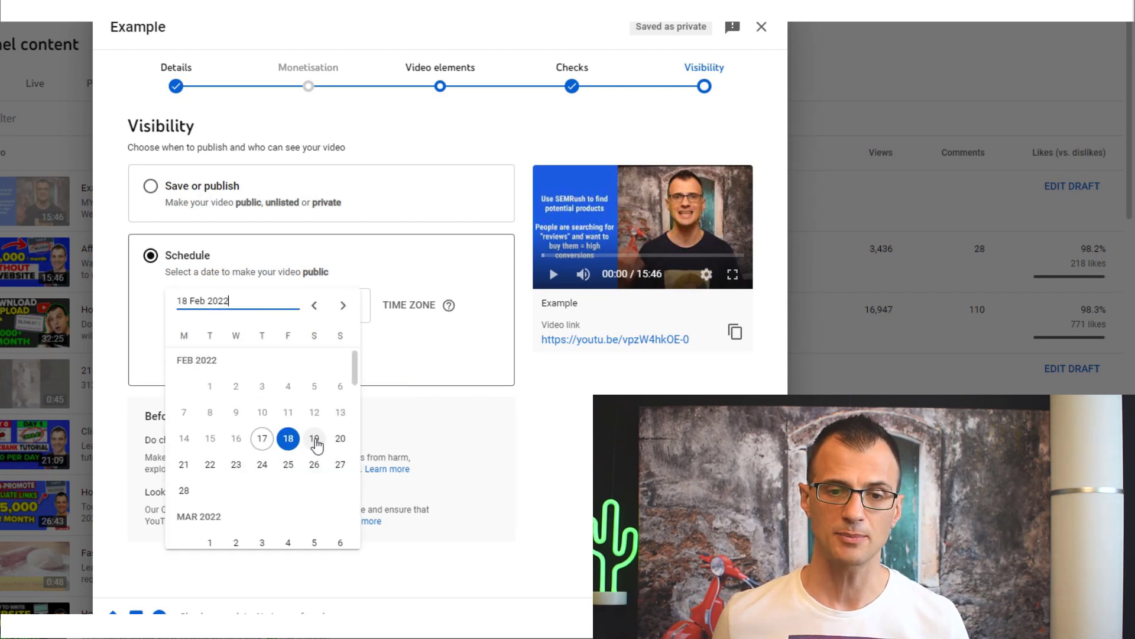
click(315, 439)
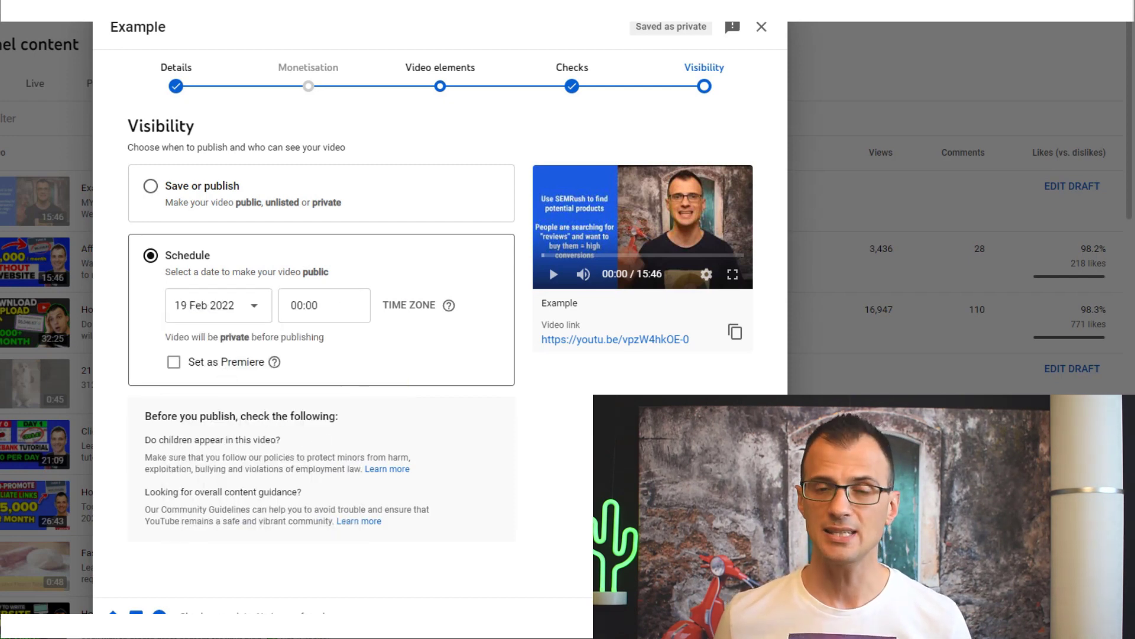
click(325, 308)
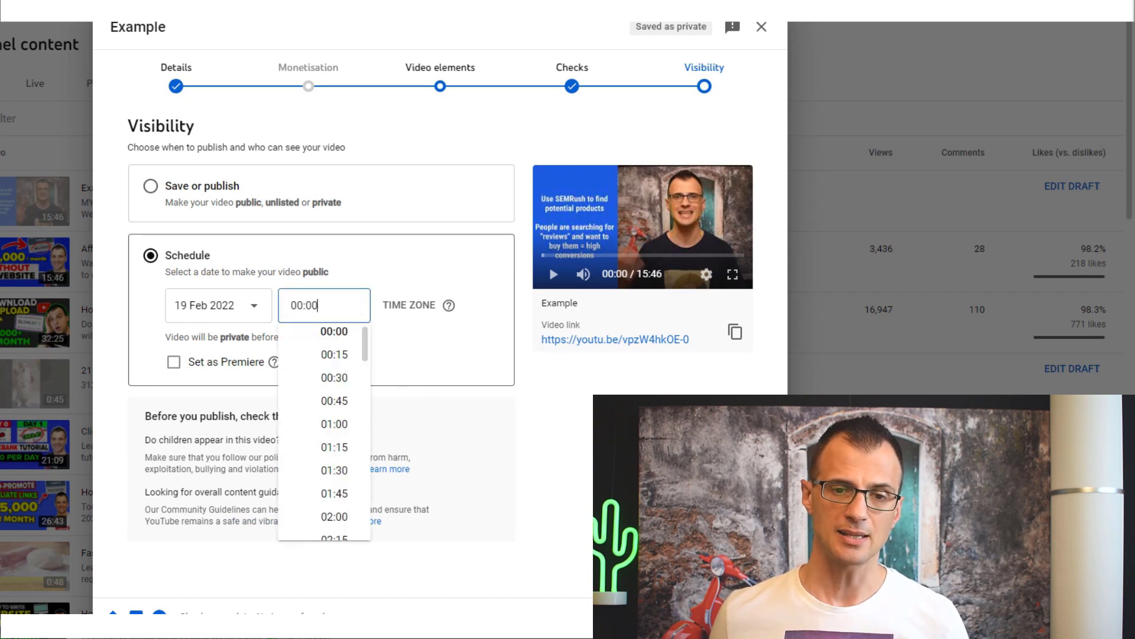
click(334, 332)
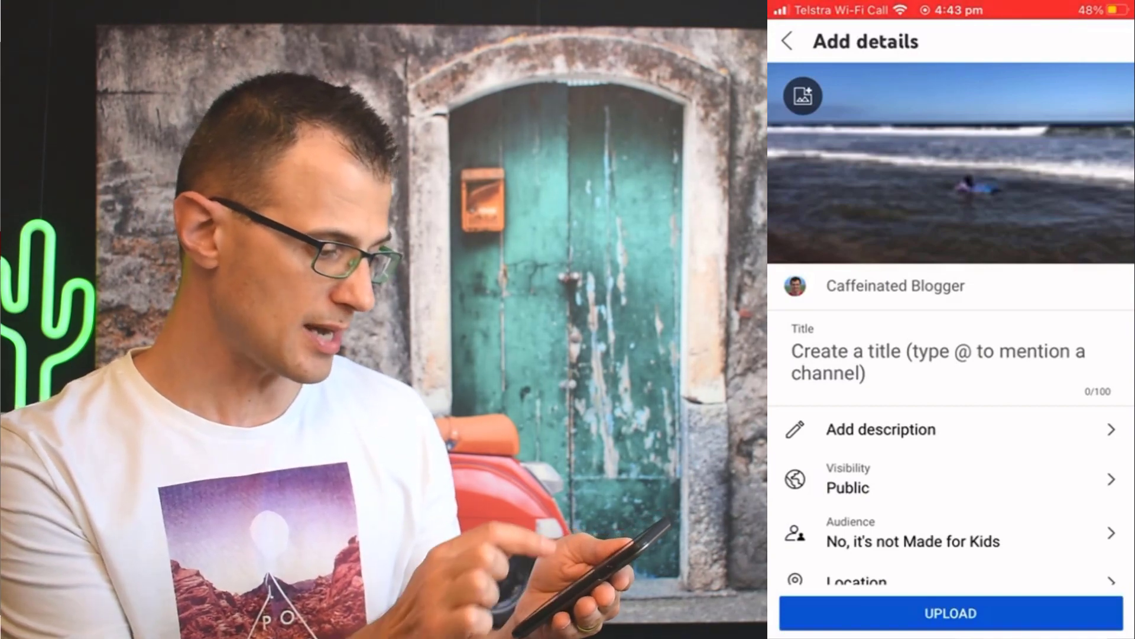
Step: Review the sea clip's title and description fields in the mobile app
click(887, 355)
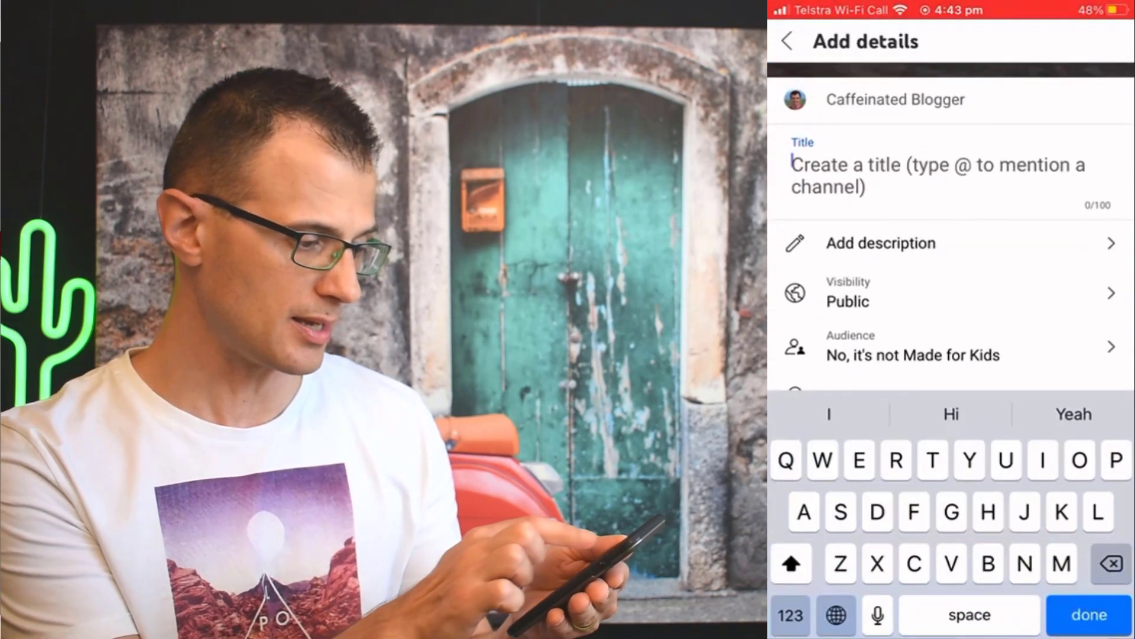
click(882, 243)
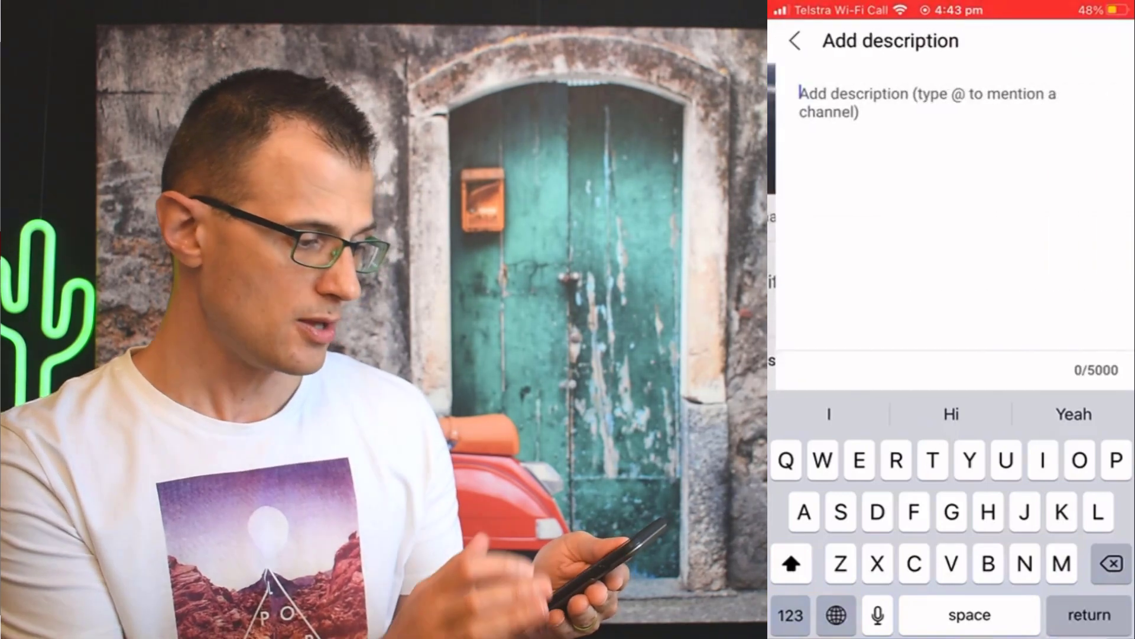
click(800, 41)
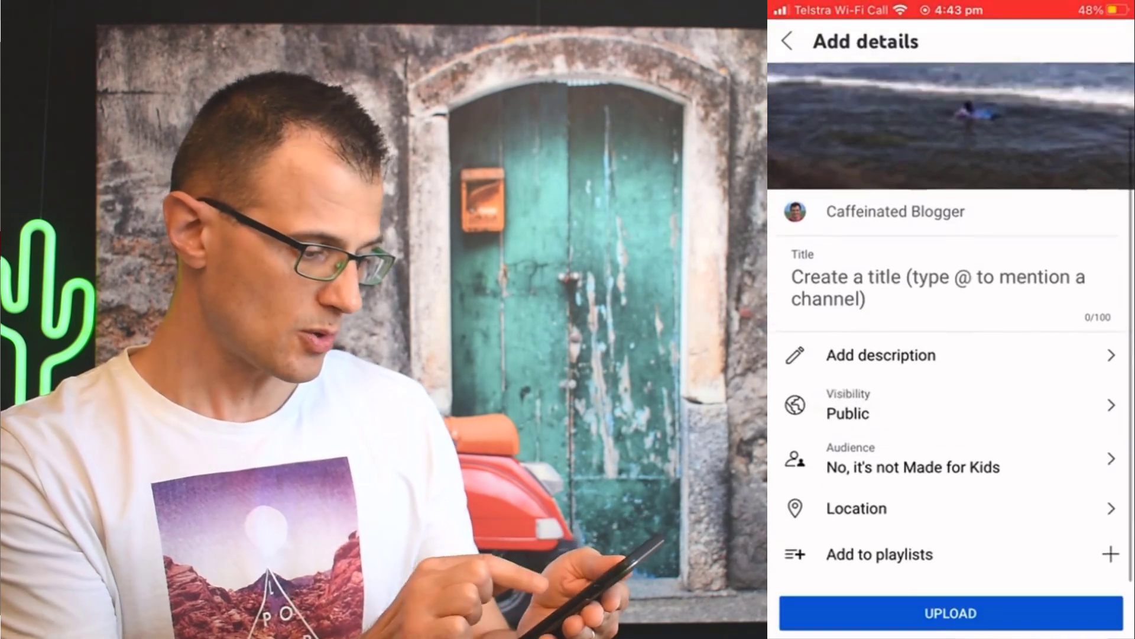
Step: Keep visibility Public, add no playlist, and upload the clip
click(848, 414)
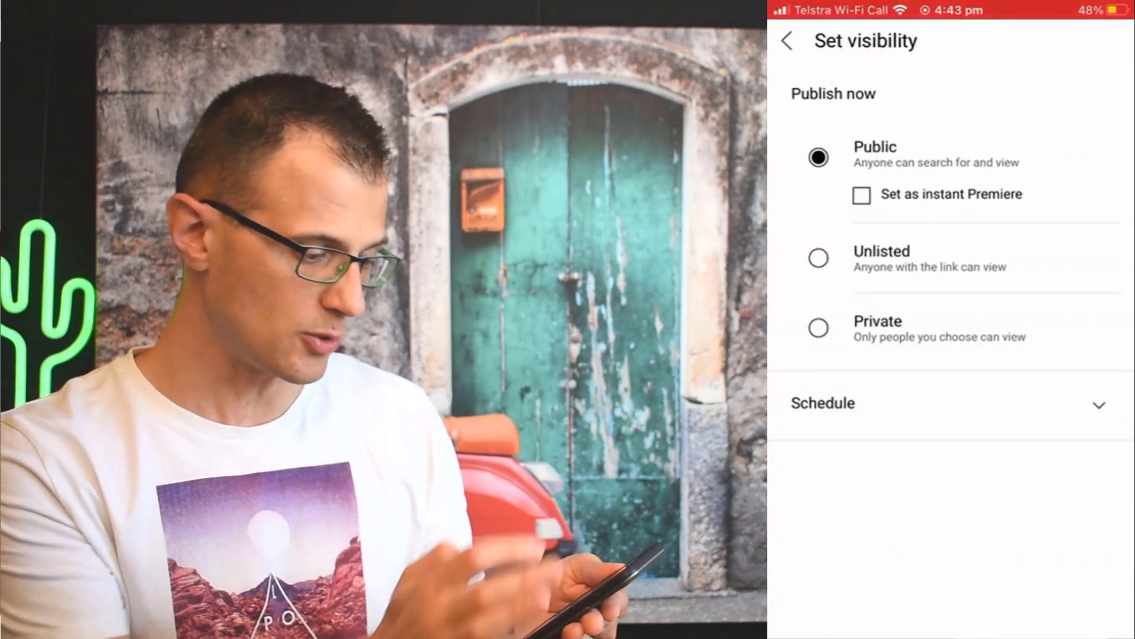
click(787, 40)
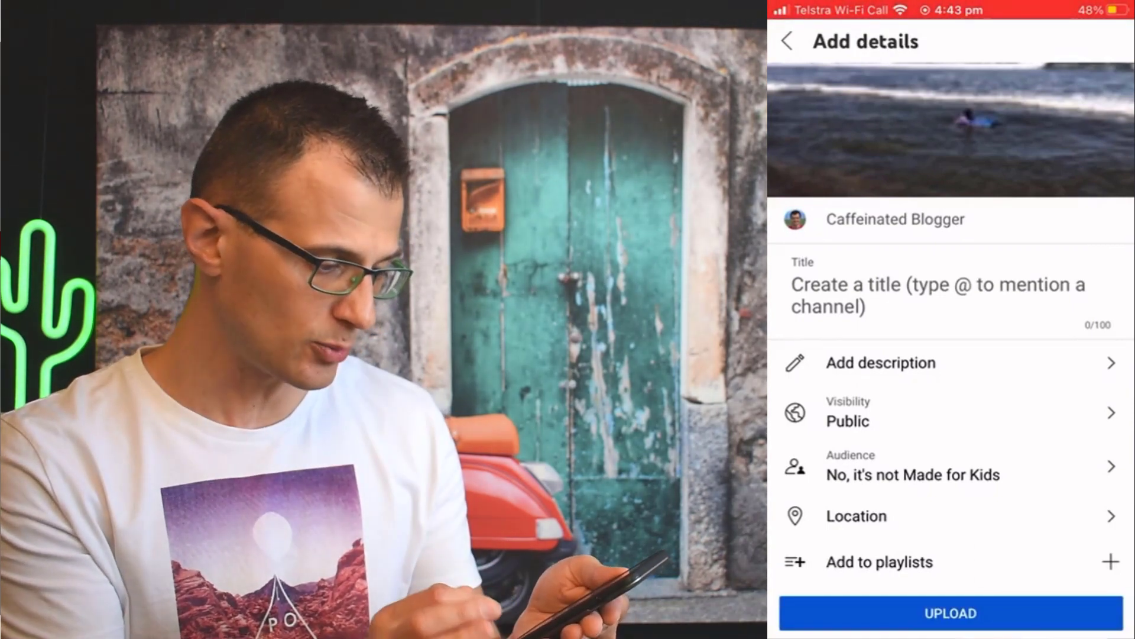
click(880, 561)
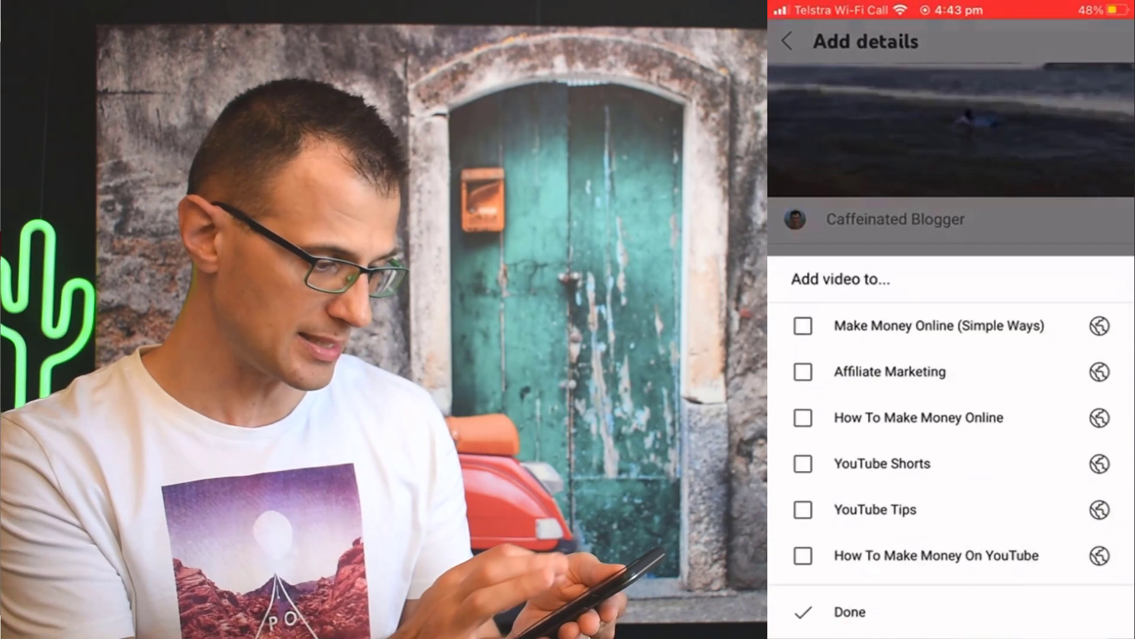
click(850, 612)
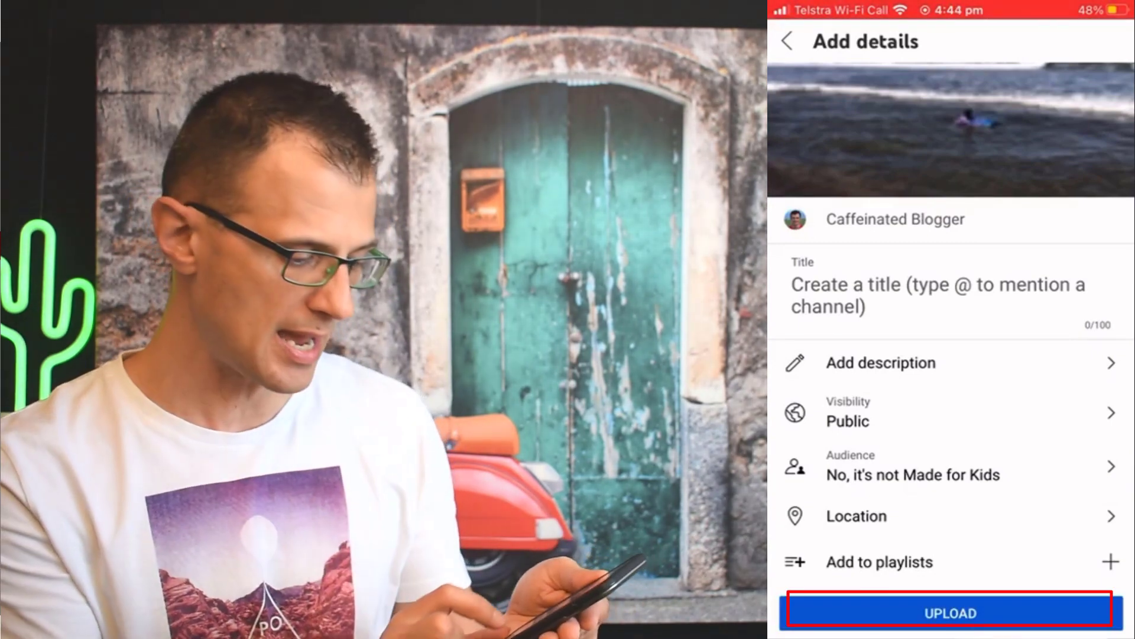
click(951, 613)
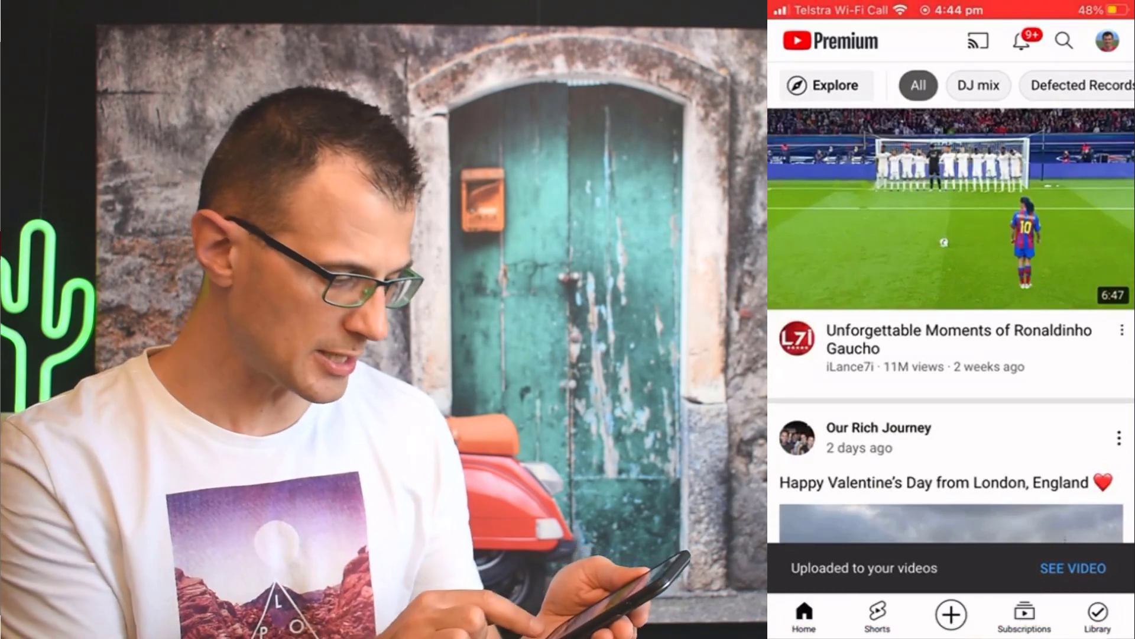